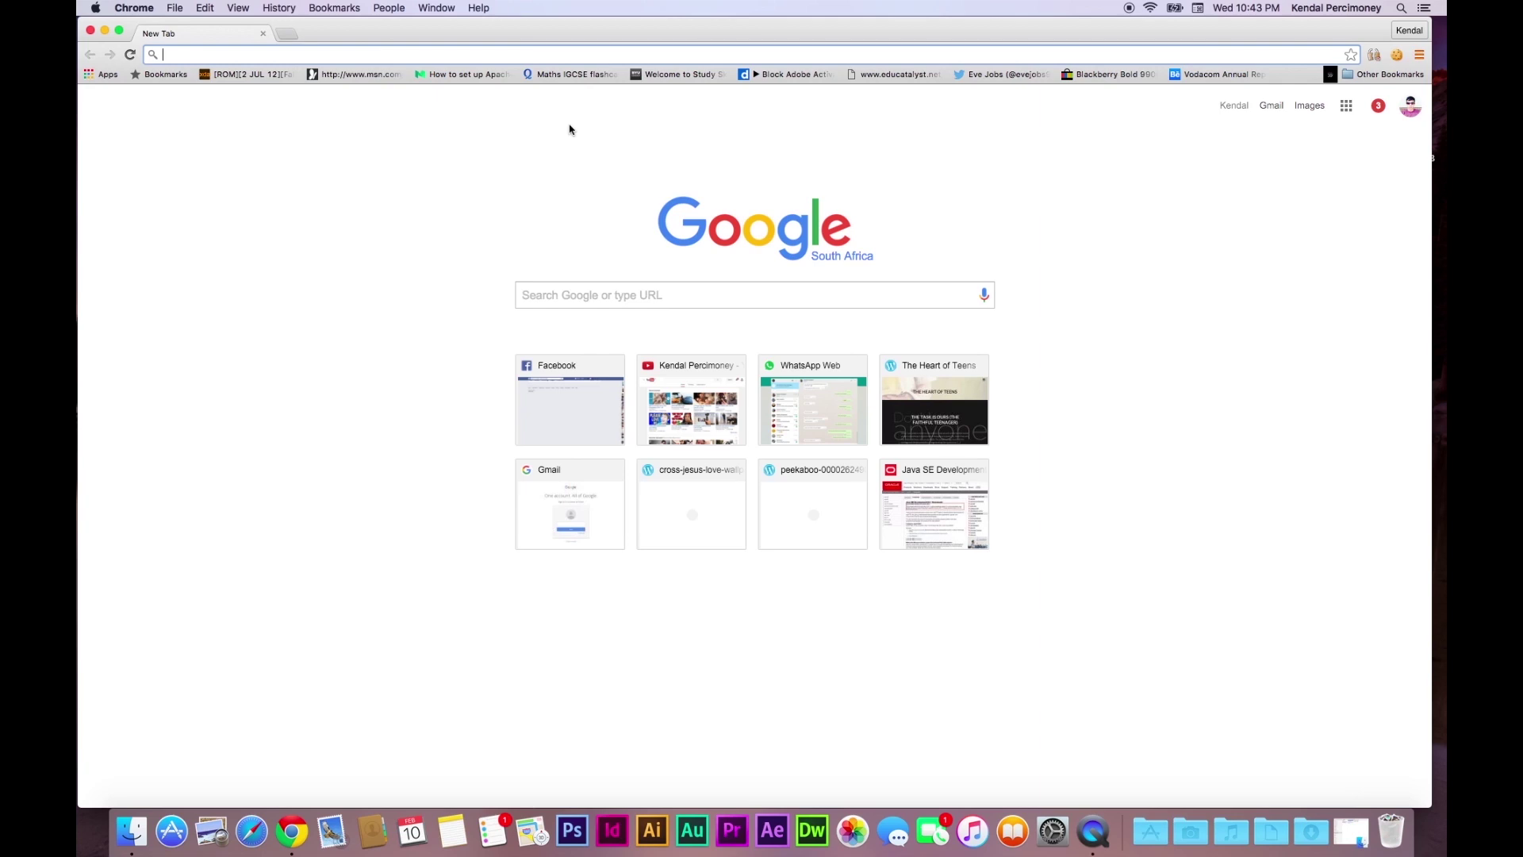
Step: Search for 'camtwist' and open the CamTwist website from the results
text(camtwist)
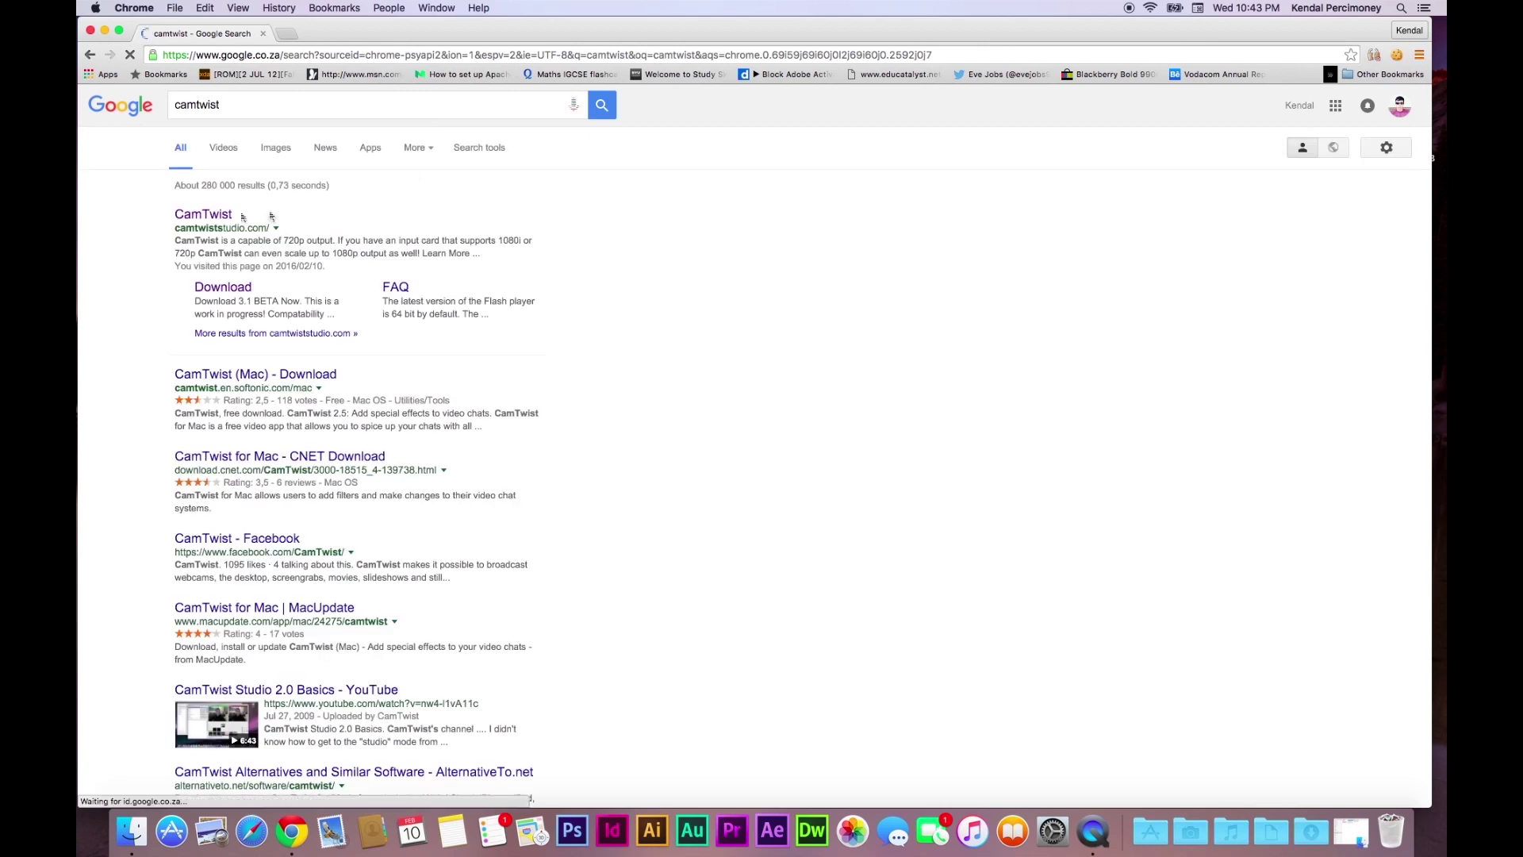
click(218, 219)
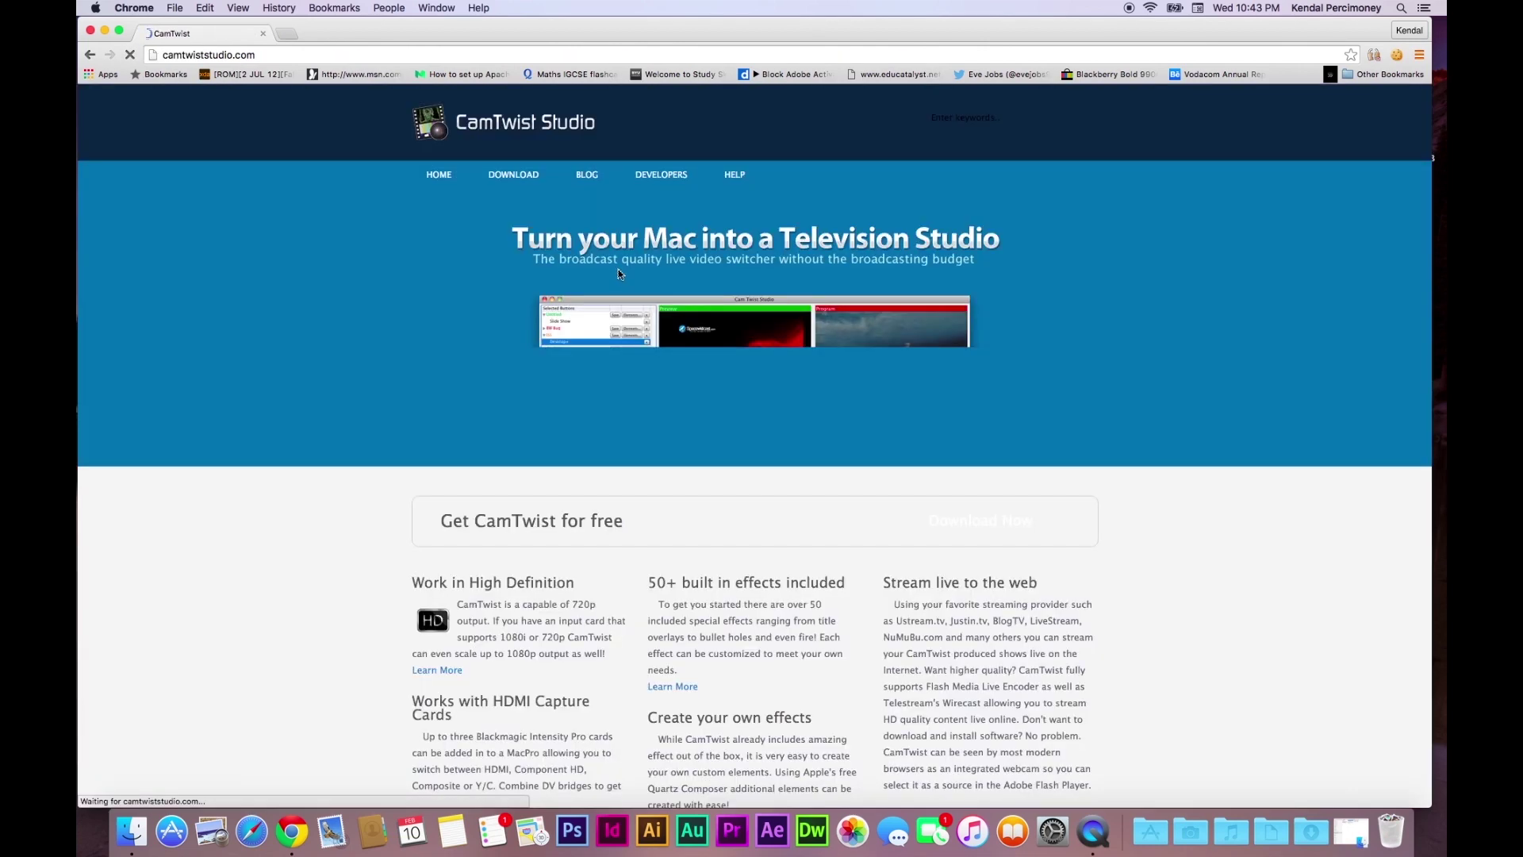
scroll(886, 568, down, 5)
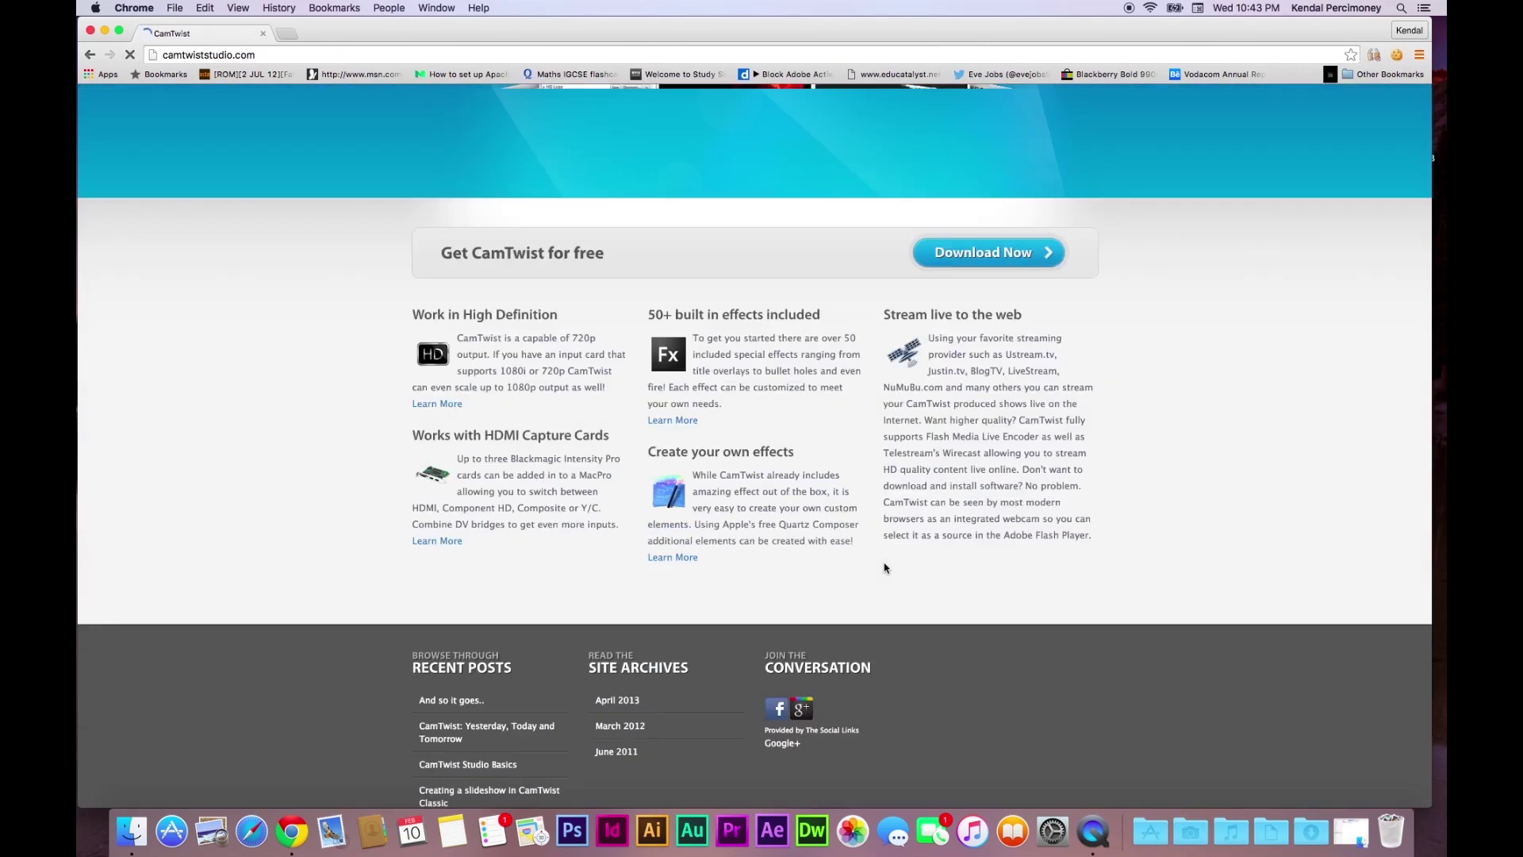
scroll(885, 568, up, 5)
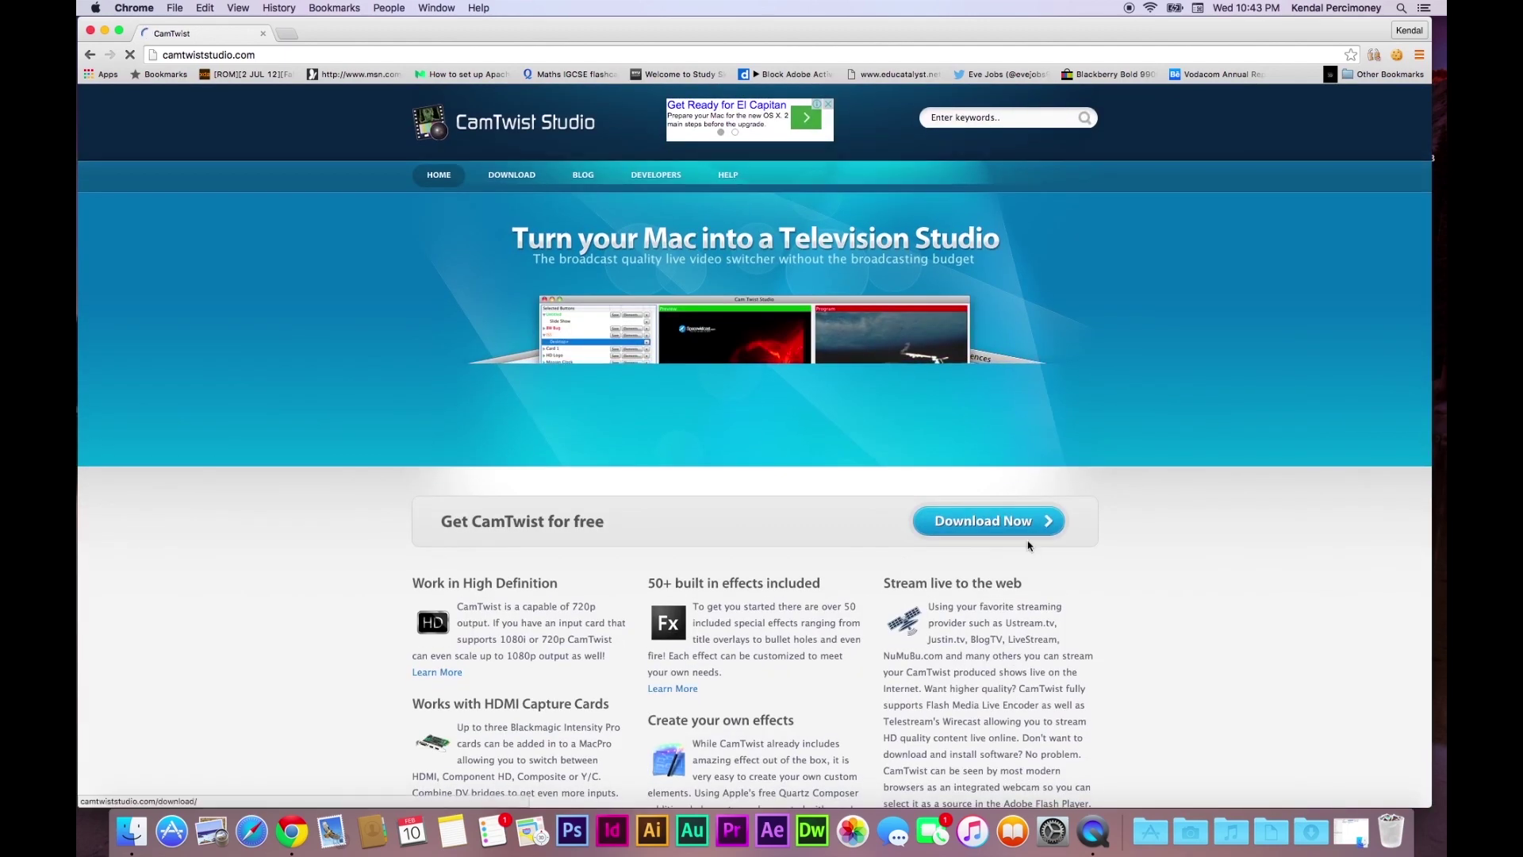
Step: Download CamTwist 3.0 and open the CamTwist_3.0.dmg disk image from Downloads
click(996, 524)
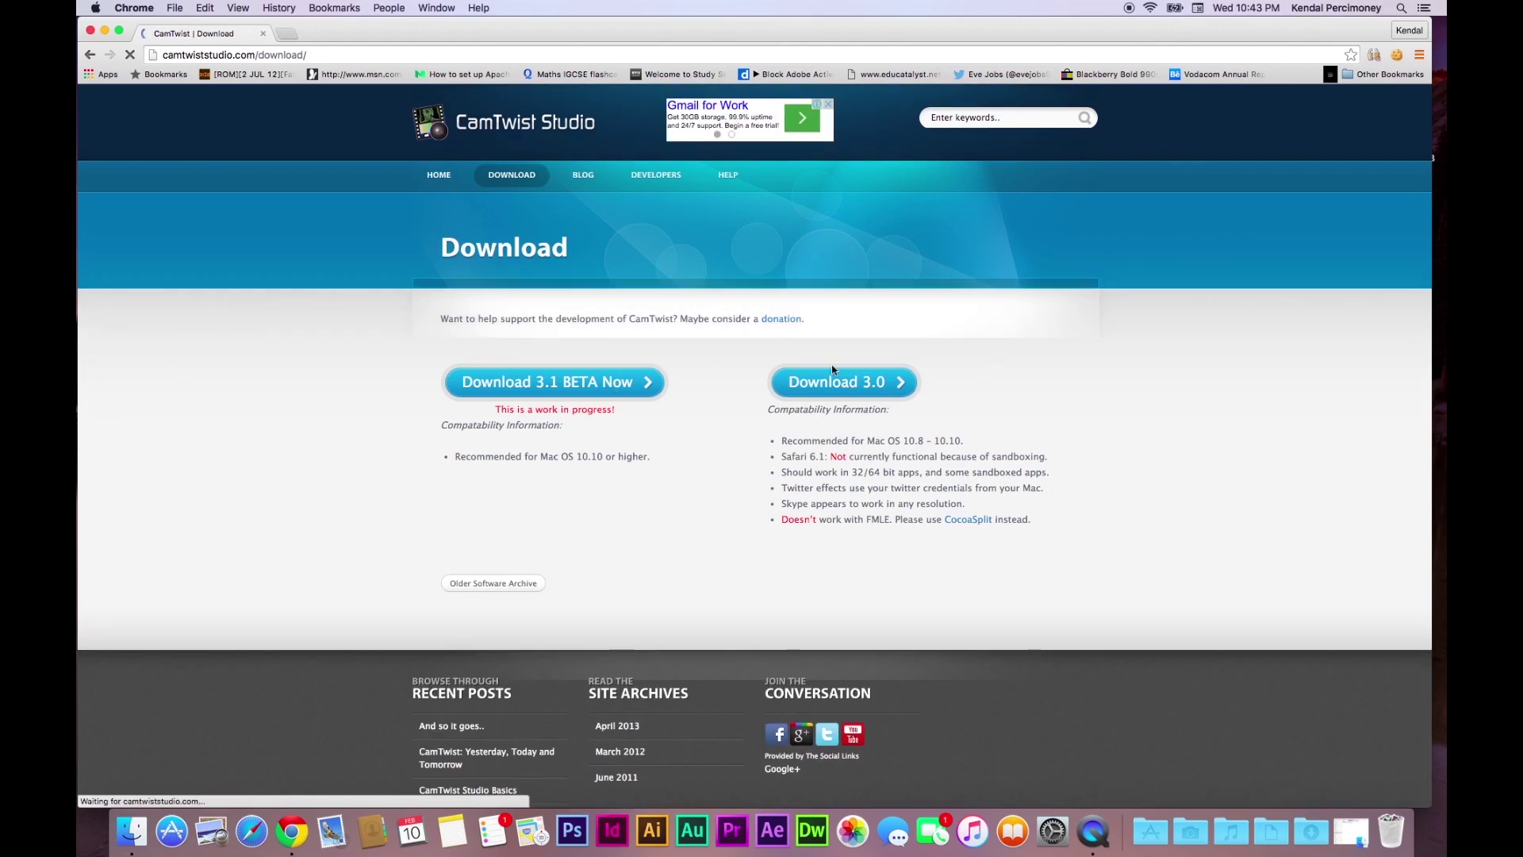
click(835, 385)
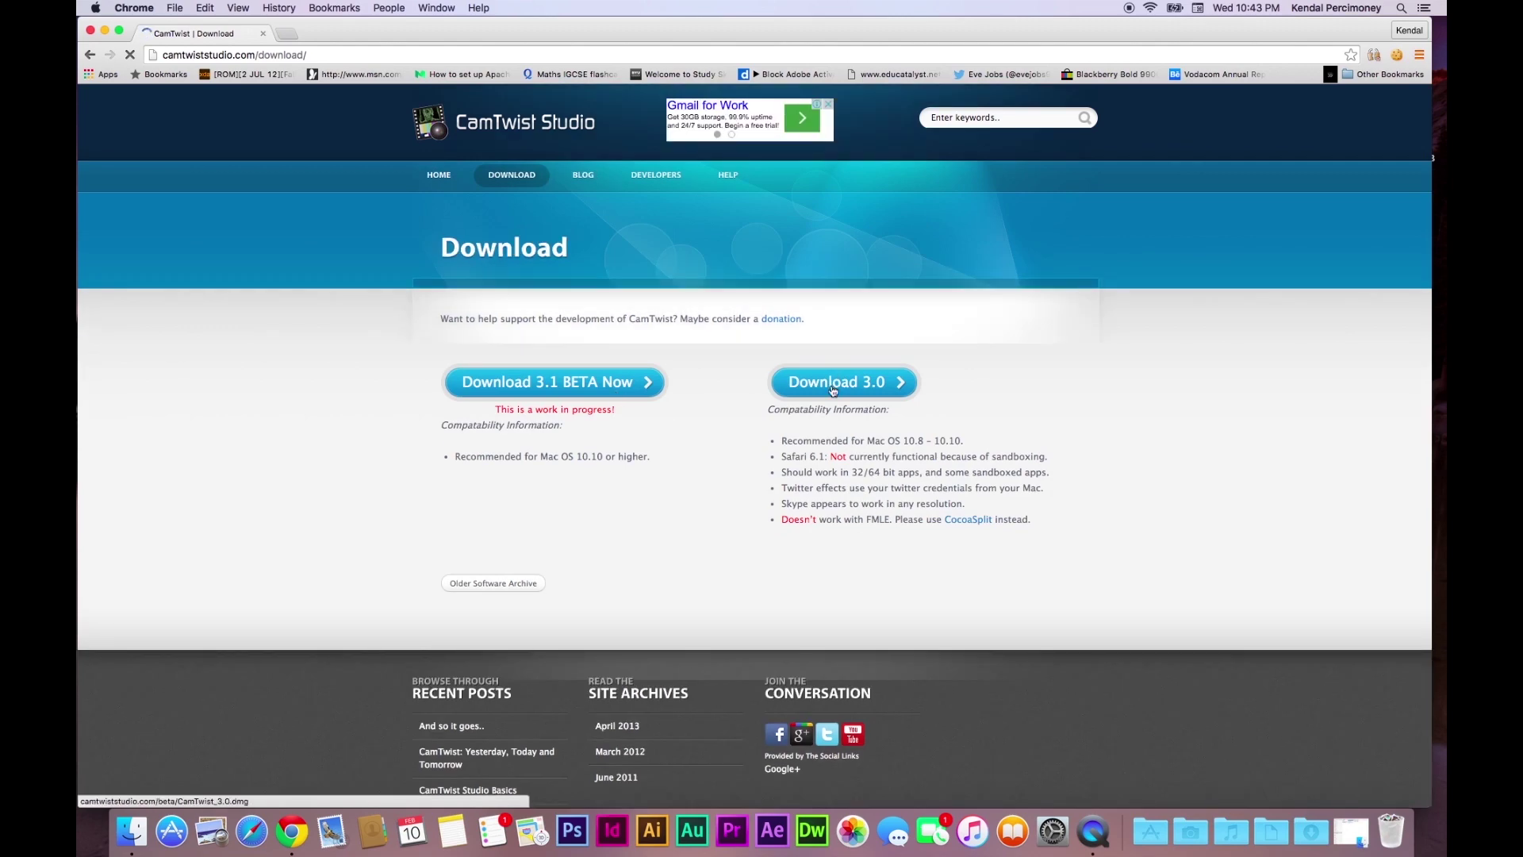
click(1311, 831)
click(841, 205)
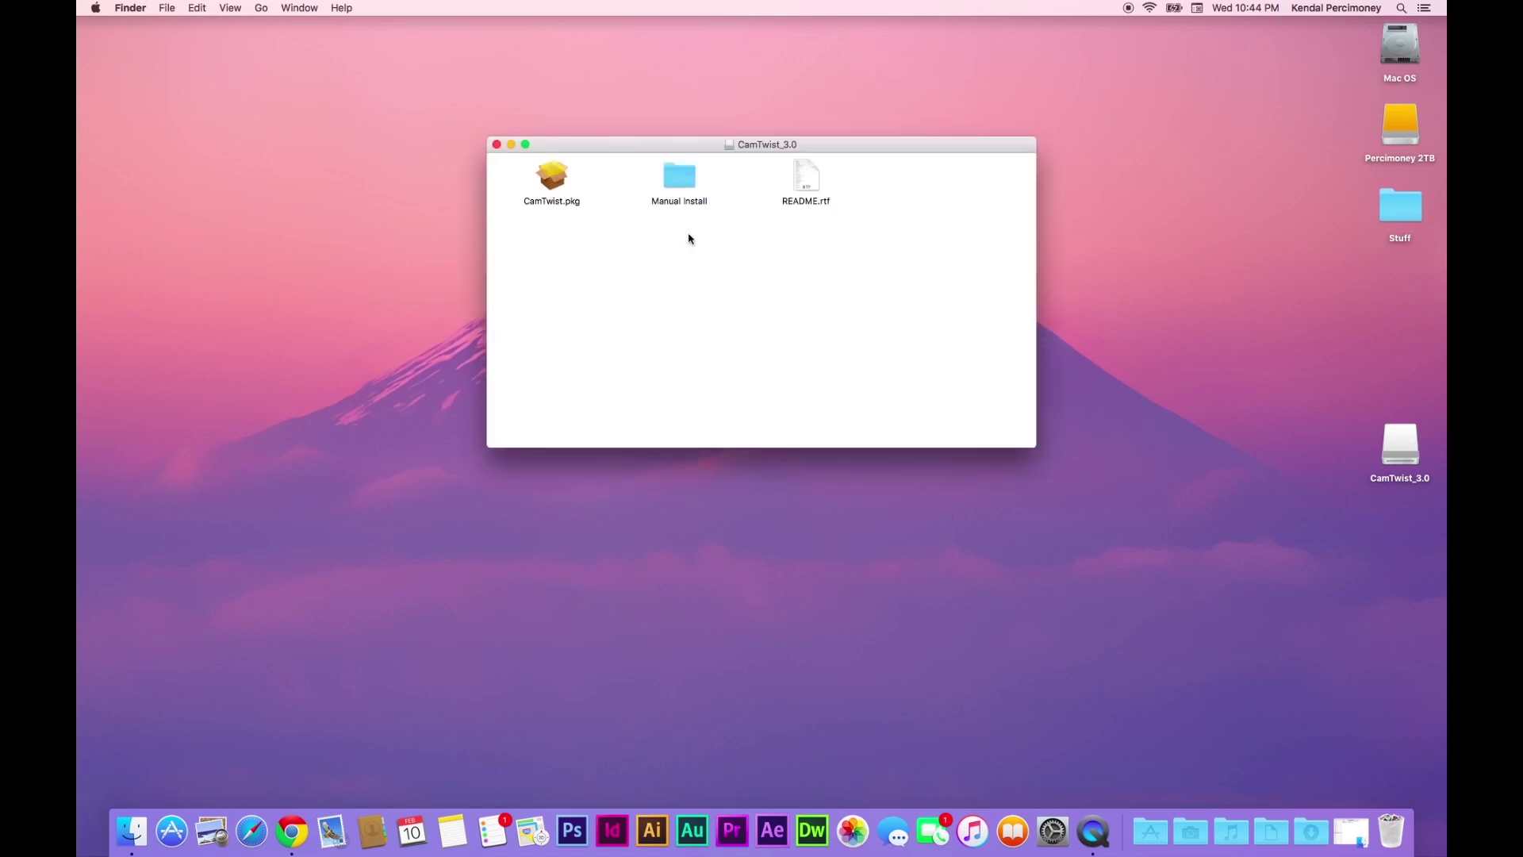
Step: Open CamTwist.pkg with right-click Open to bypass the unidentified-developer warning
double_click(552, 183)
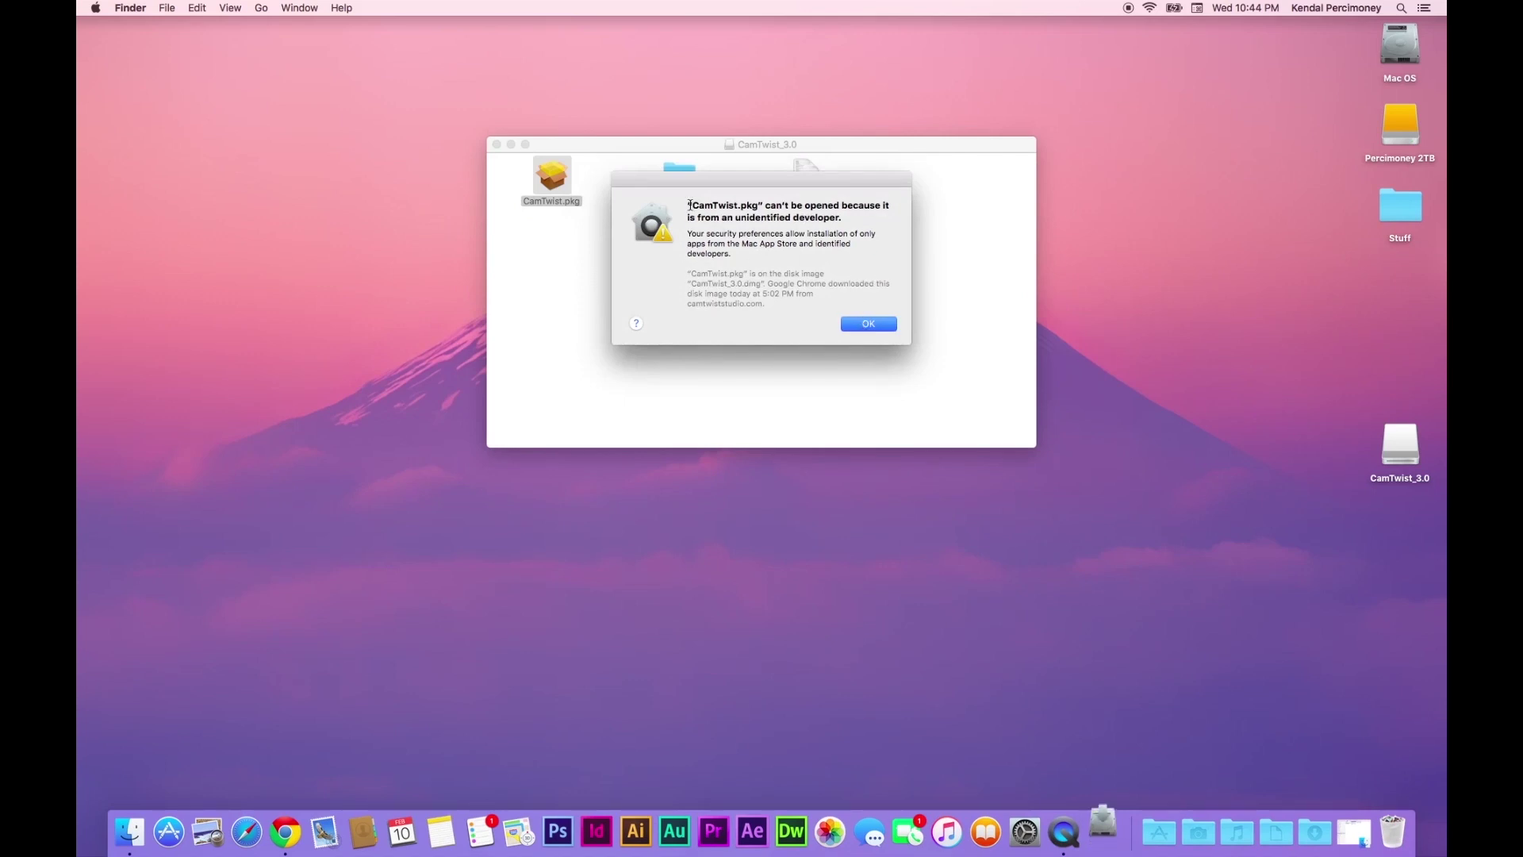
drag(689, 205, 799, 331)
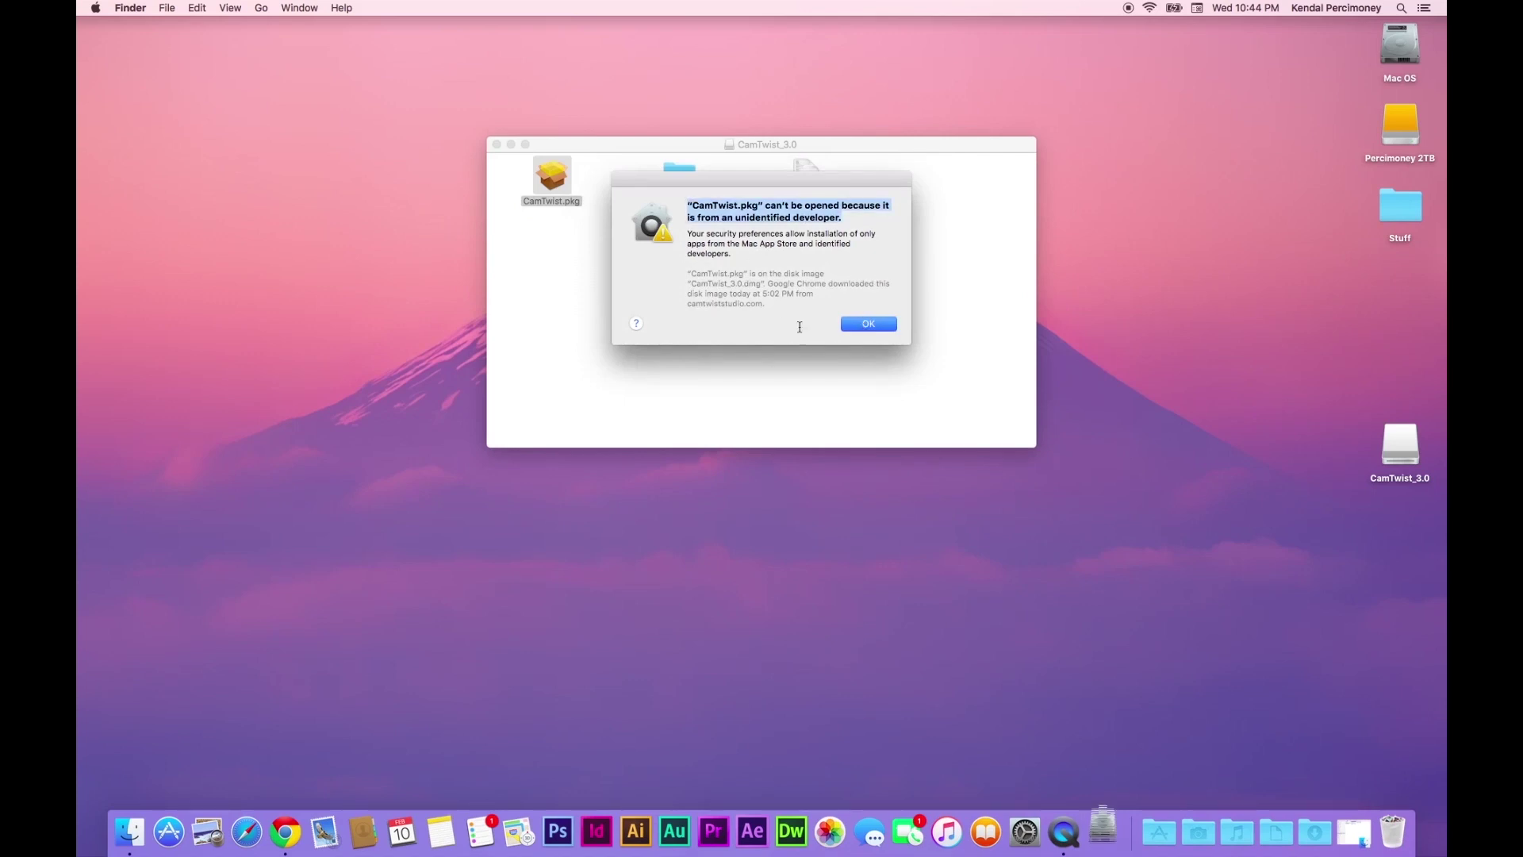
click(855, 327)
right_click(551, 169)
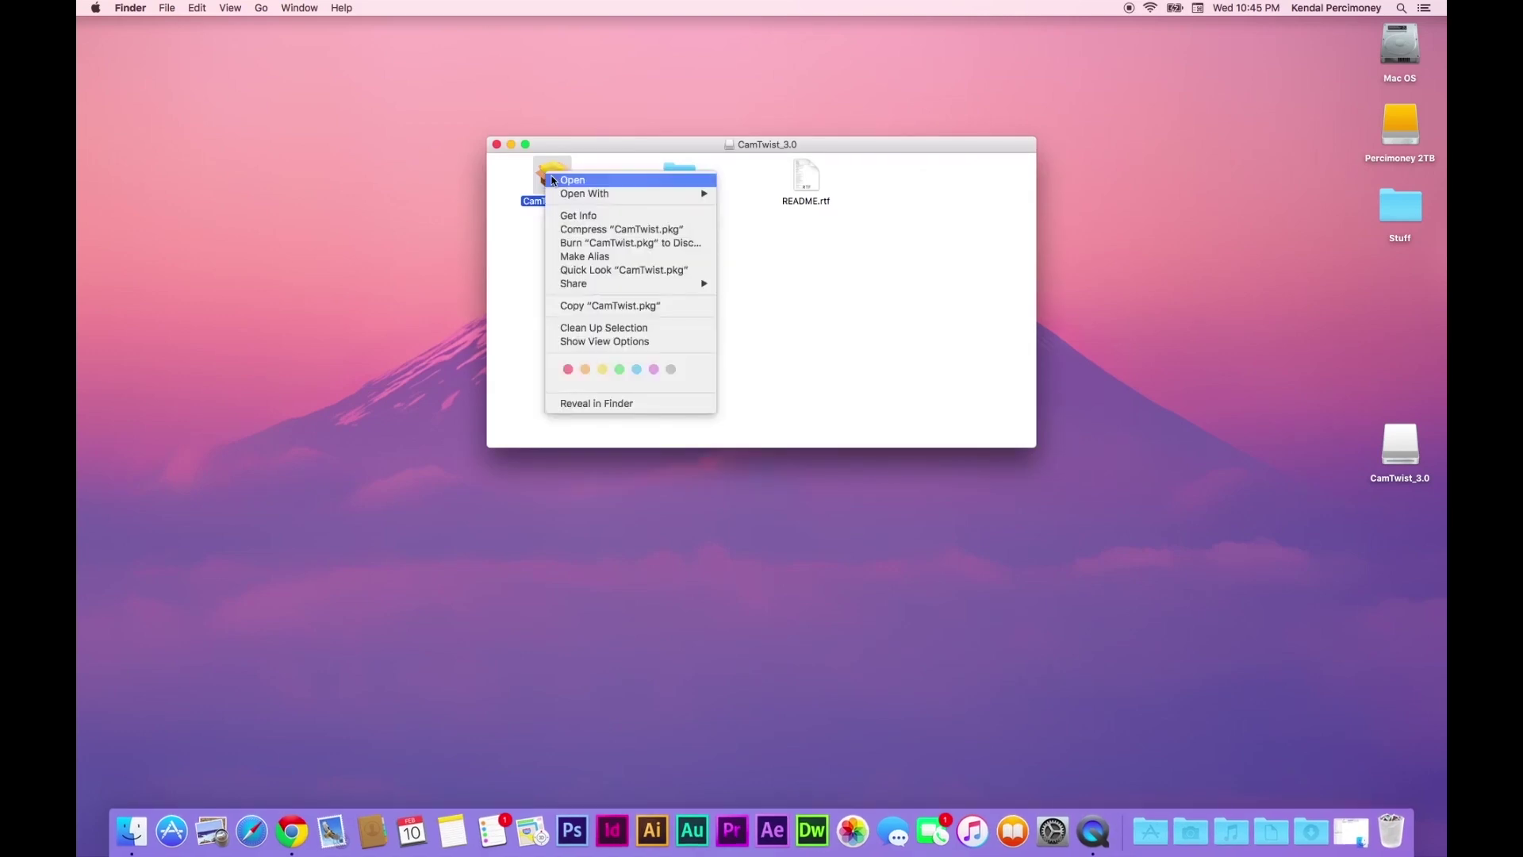
click(573, 177)
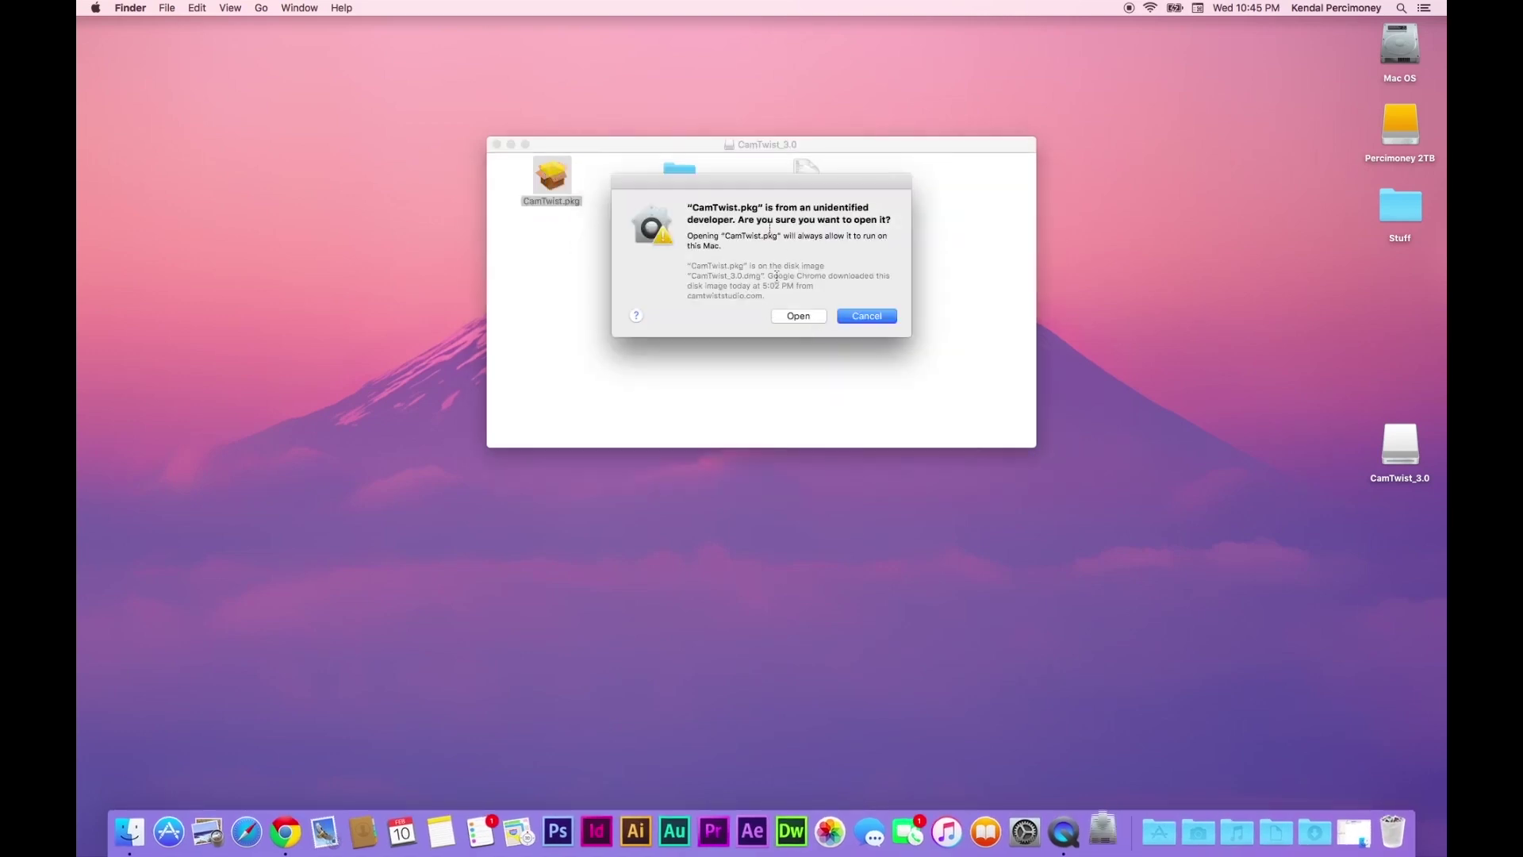
click(795, 316)
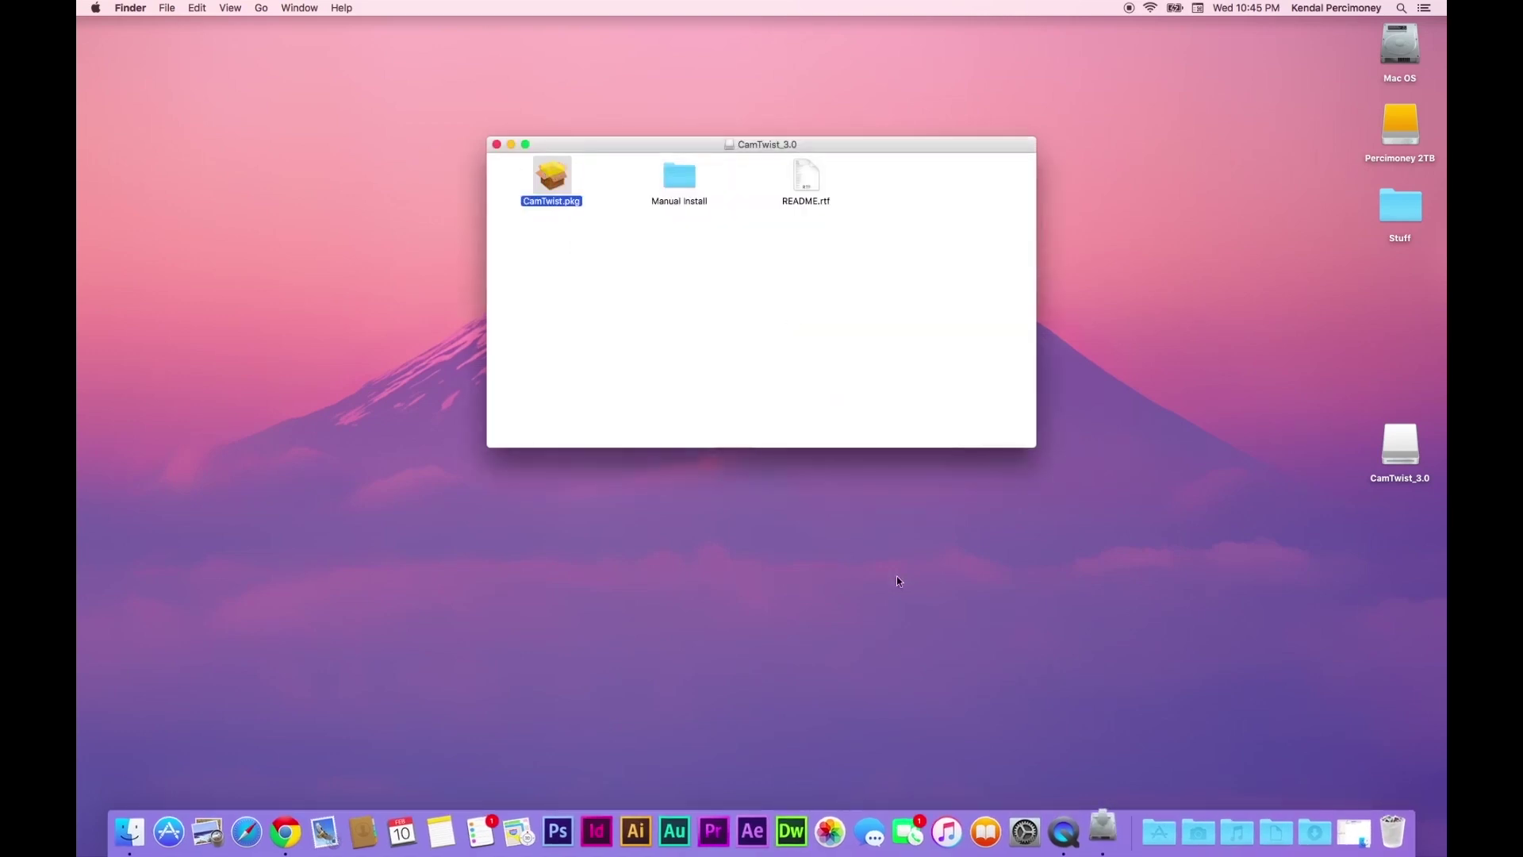
Step: Run the standard CamTwist installation with the admin password, then close the installer
click(835, 505)
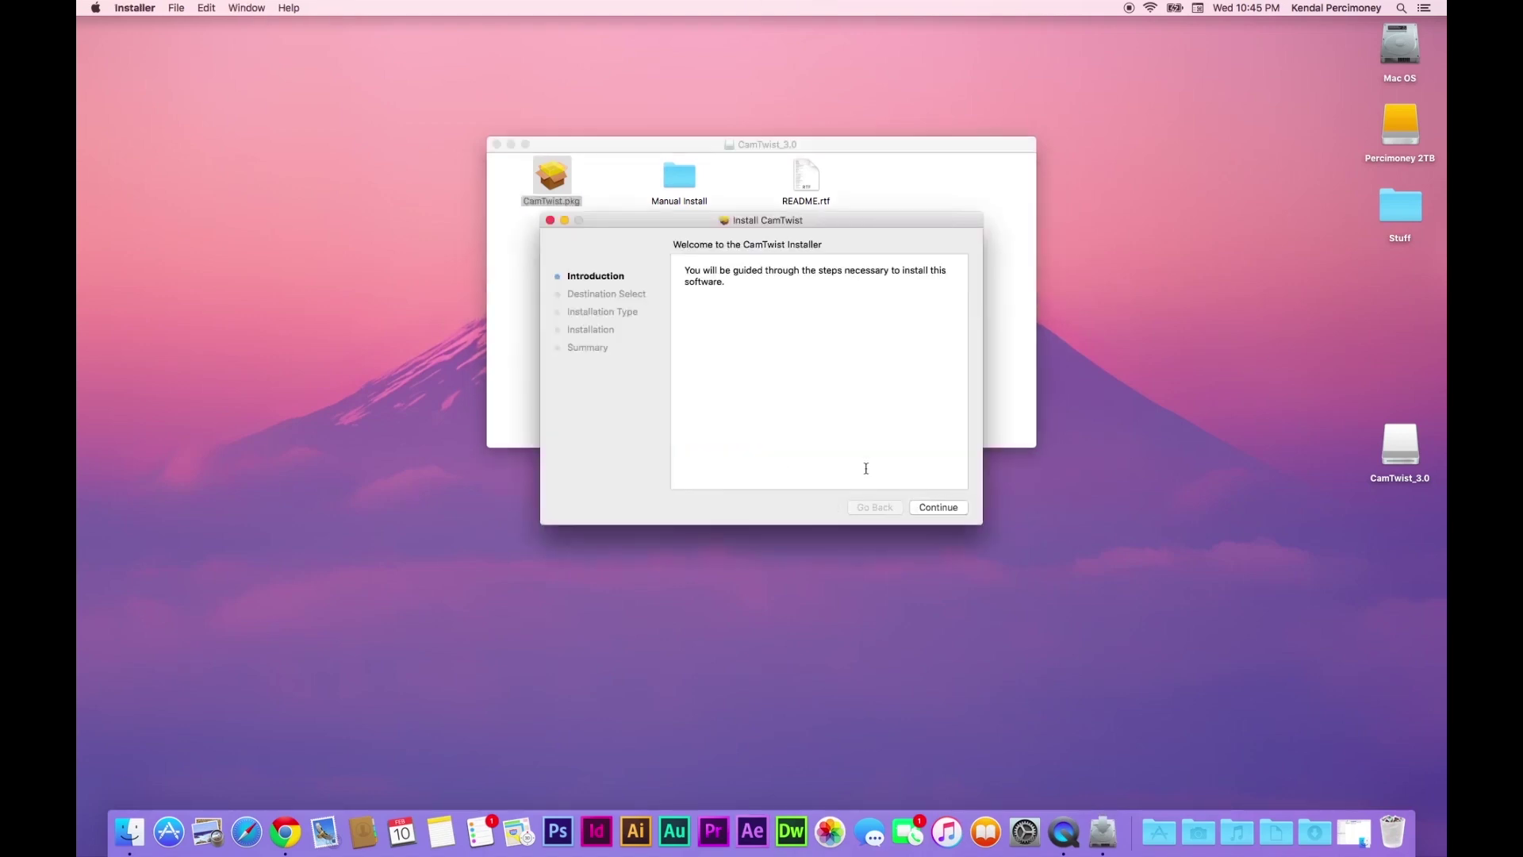
click(938, 507)
click(942, 508)
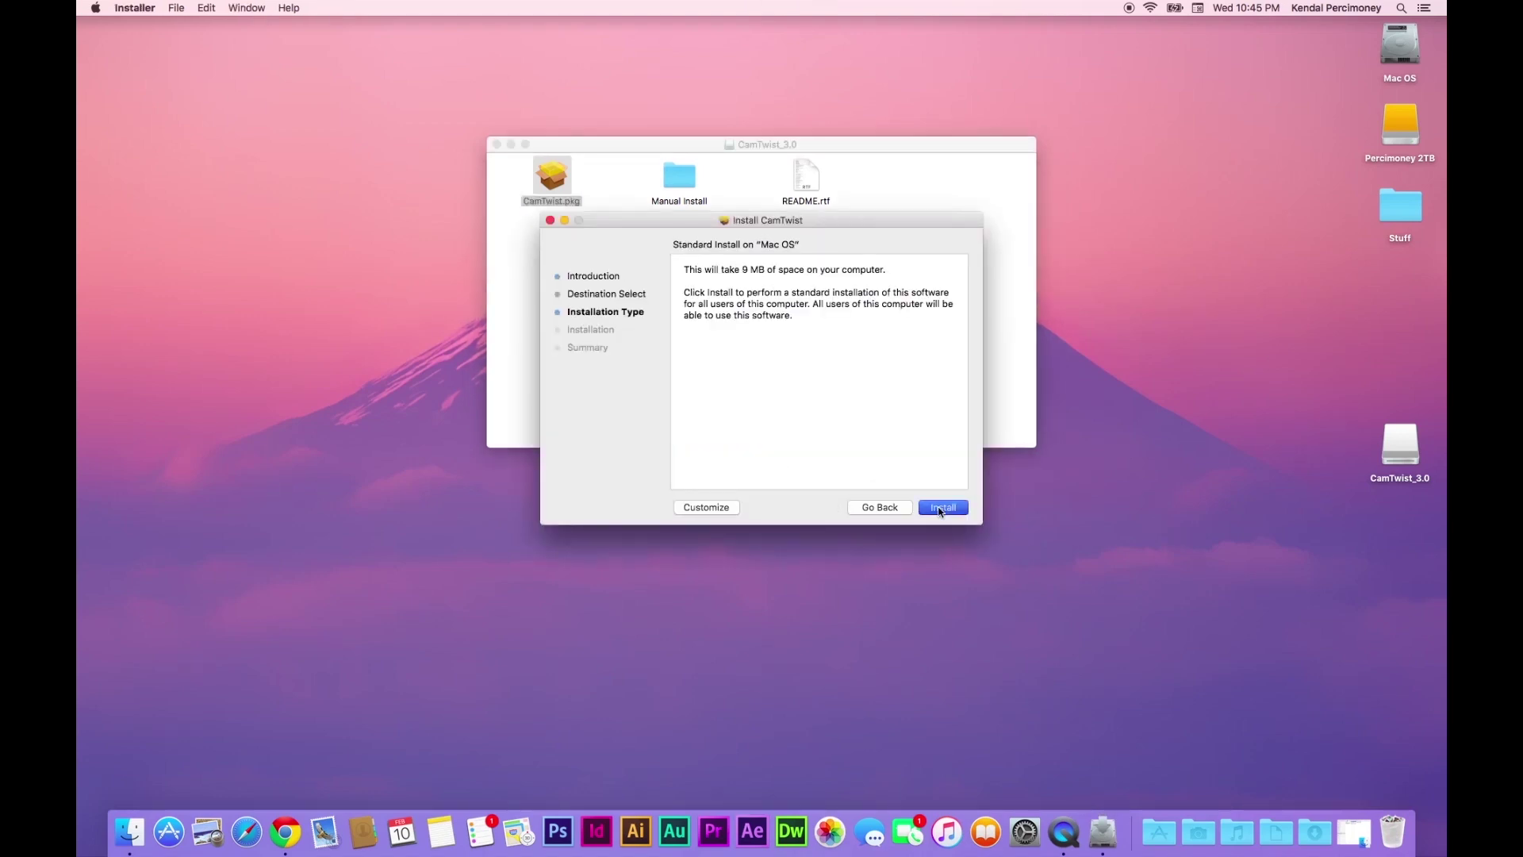
text(•••••••••)
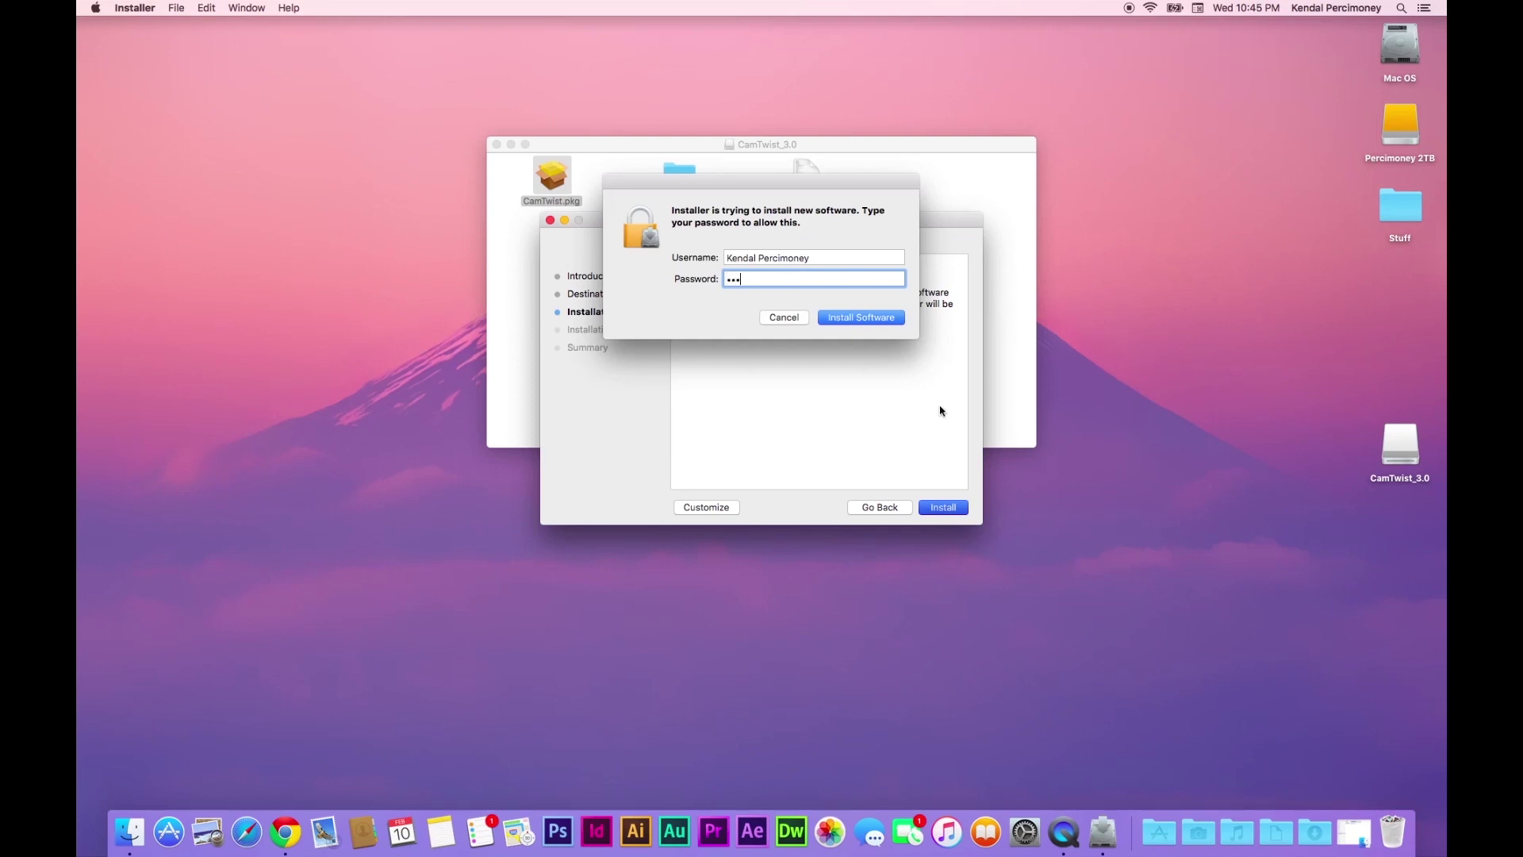
key(Return)
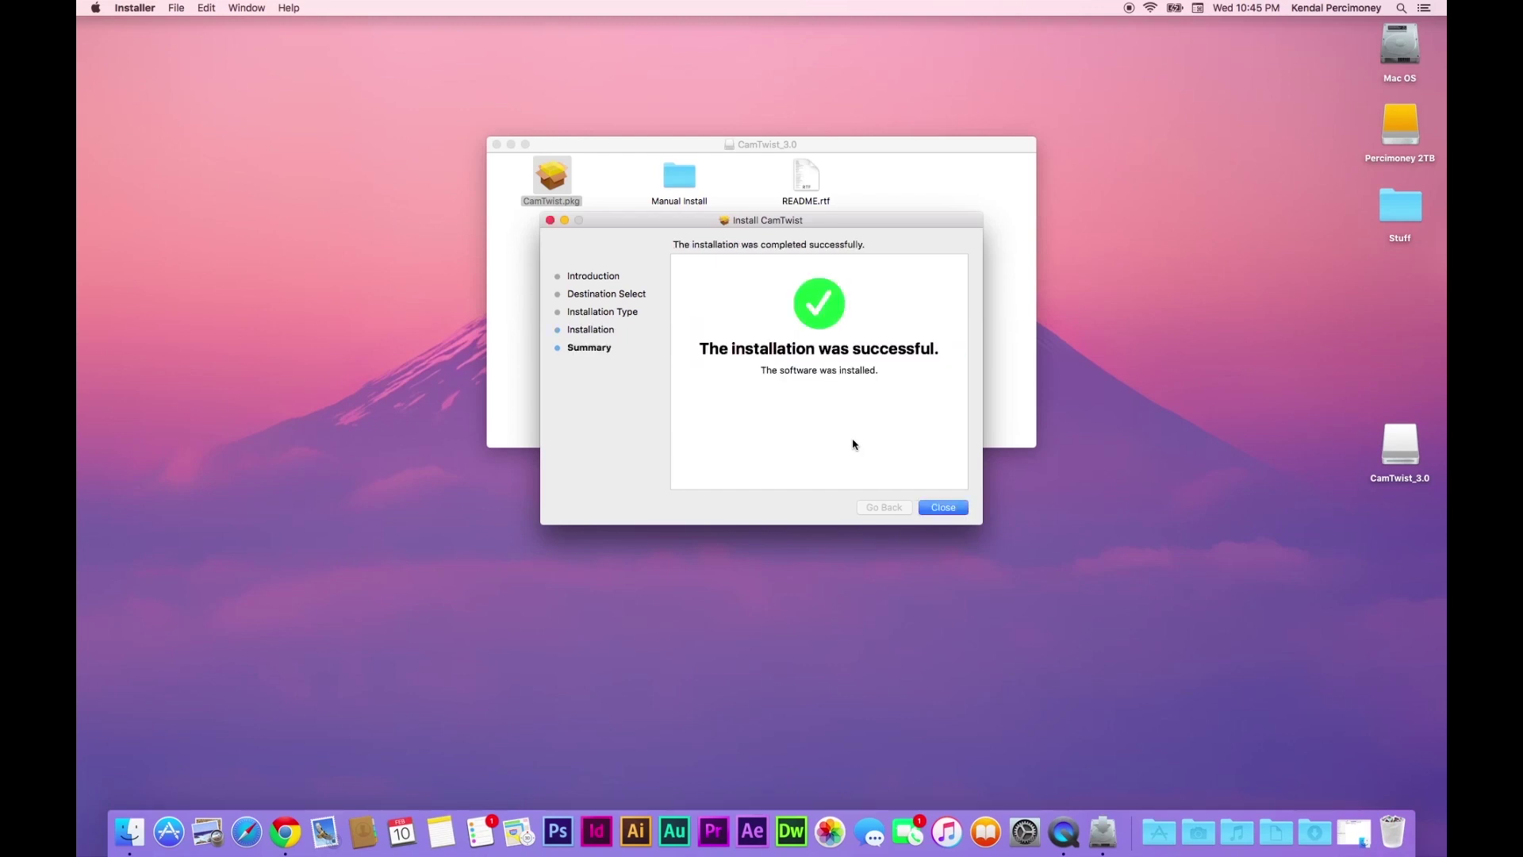
click(550, 221)
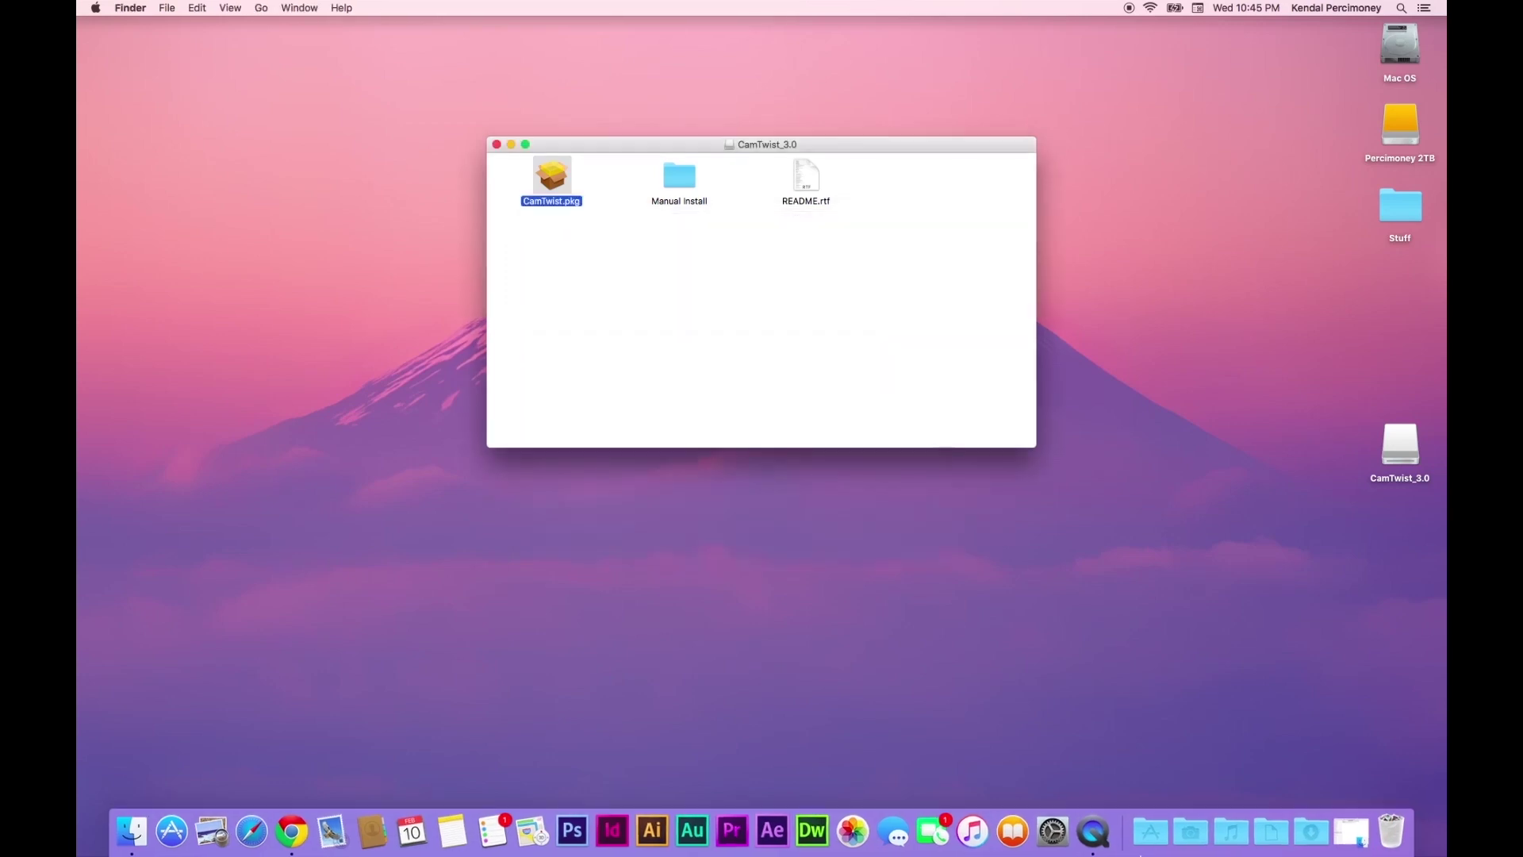
Step: Launch CamTwist from its Applications folder and minimize the CamTwist_3.0 disk window
click(1150, 831)
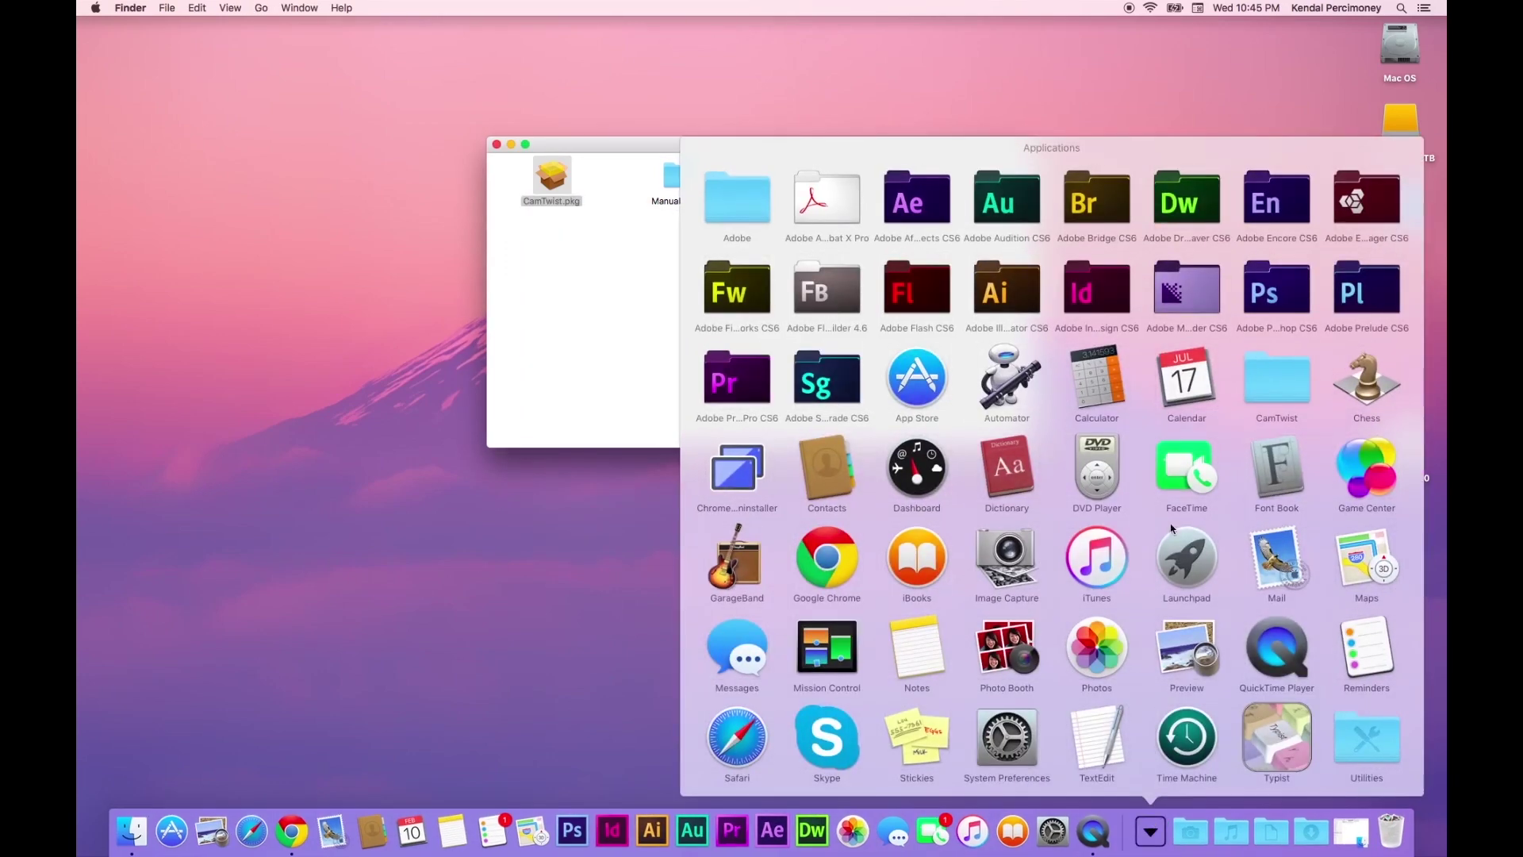
click(1276, 383)
click(1061, 631)
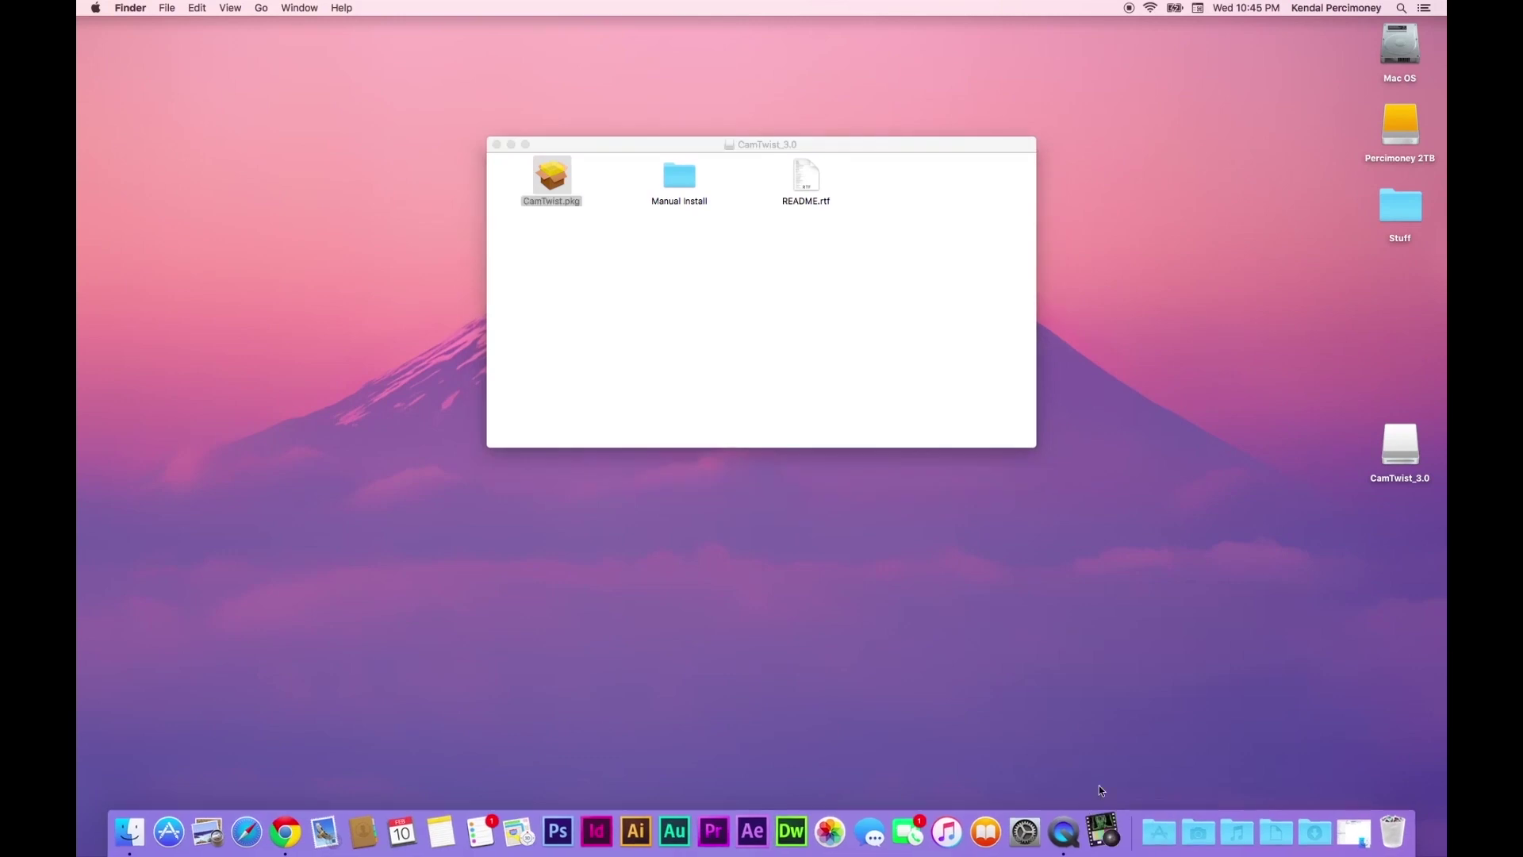
click(510, 144)
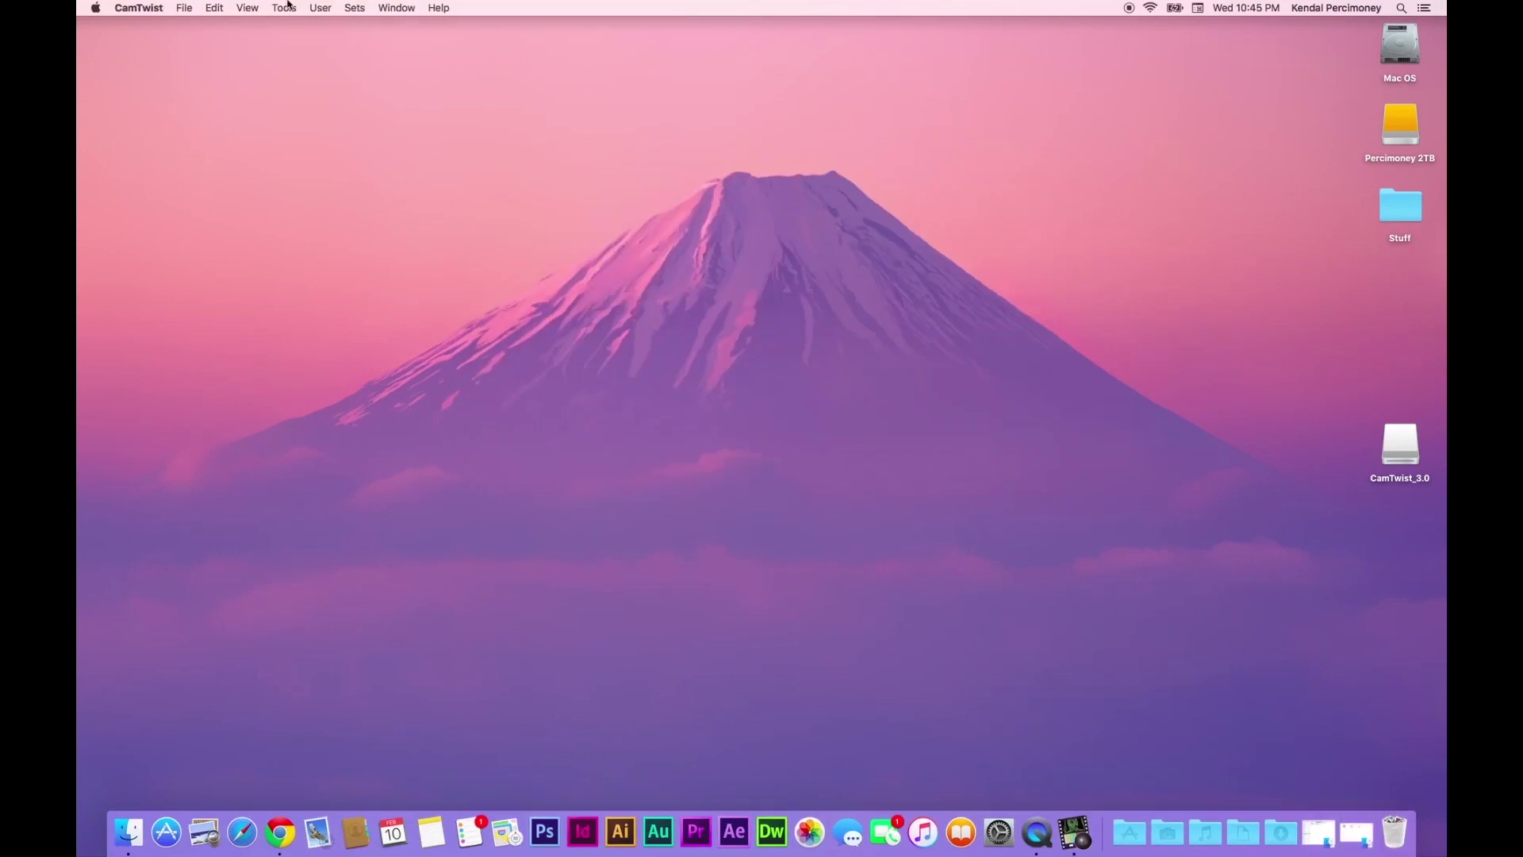
Step: Open and close the Studio and Preview views, then show CamTwist's Main Window
click(287, 8)
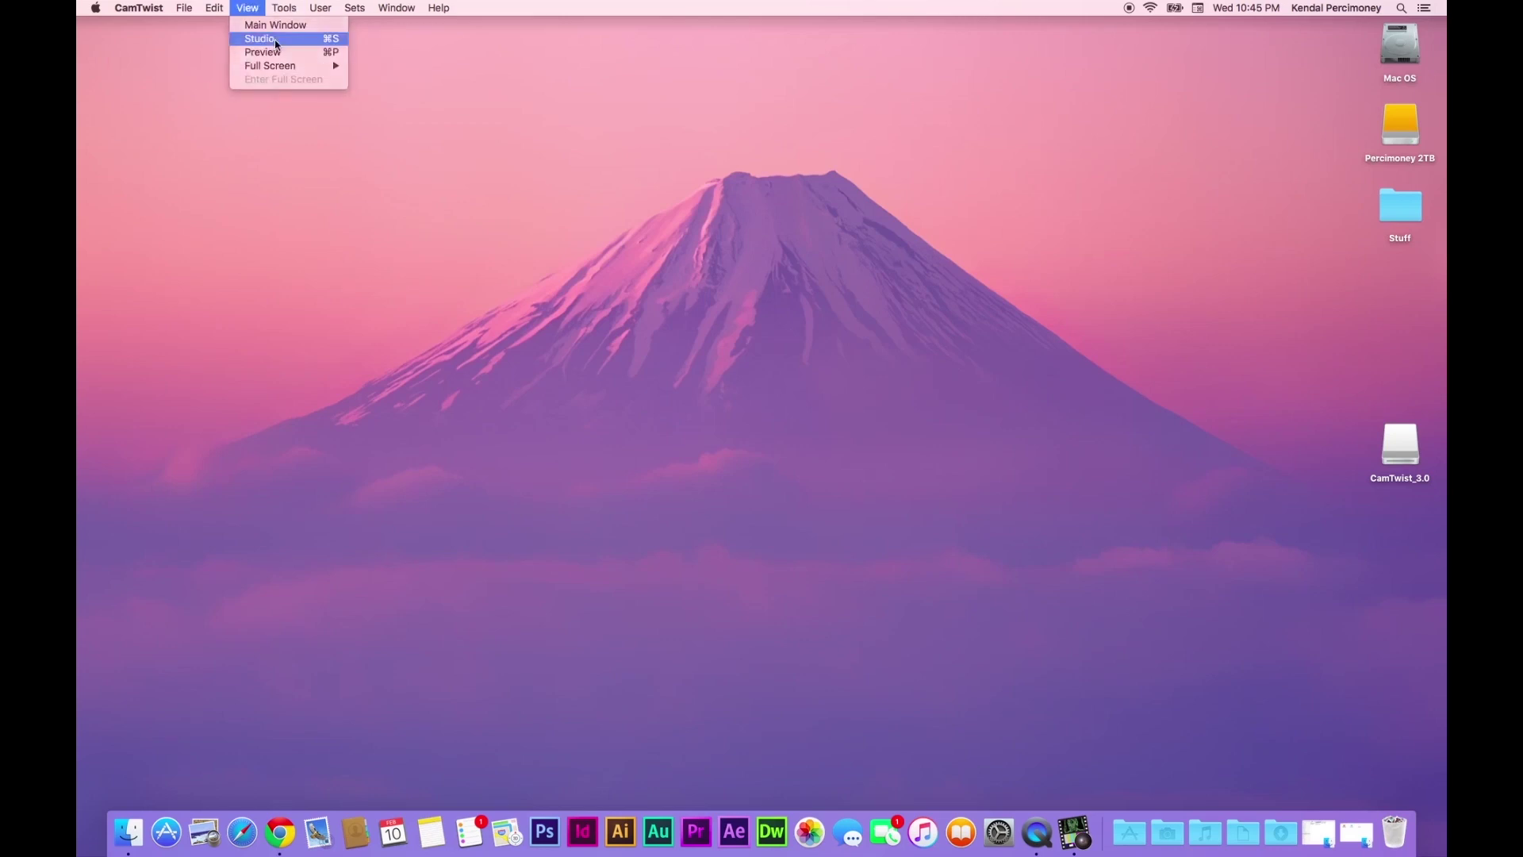
click(275, 40)
click(248, 8)
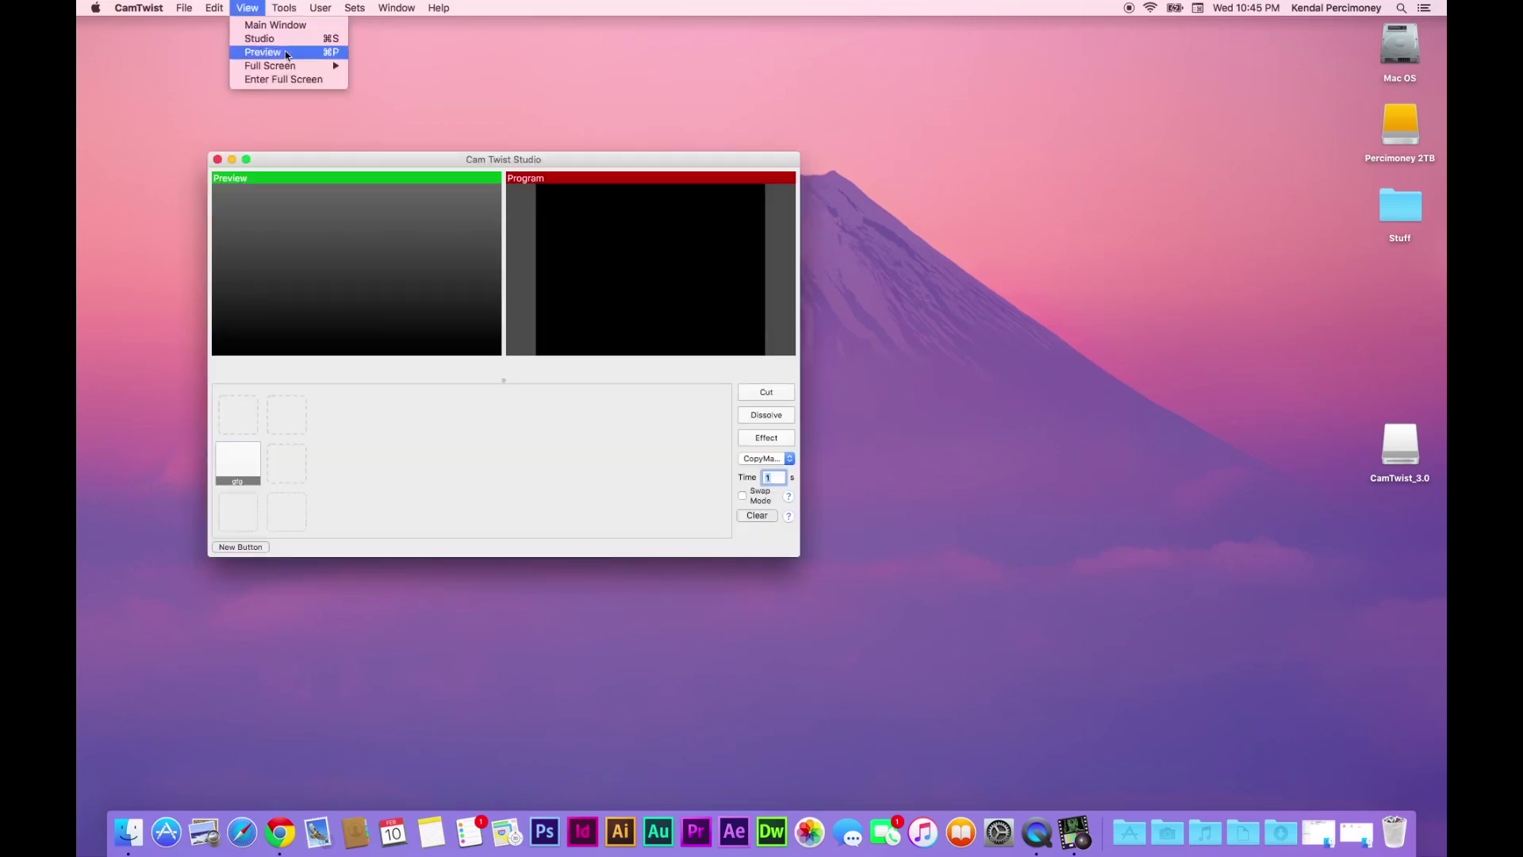
click(217, 161)
click(218, 160)
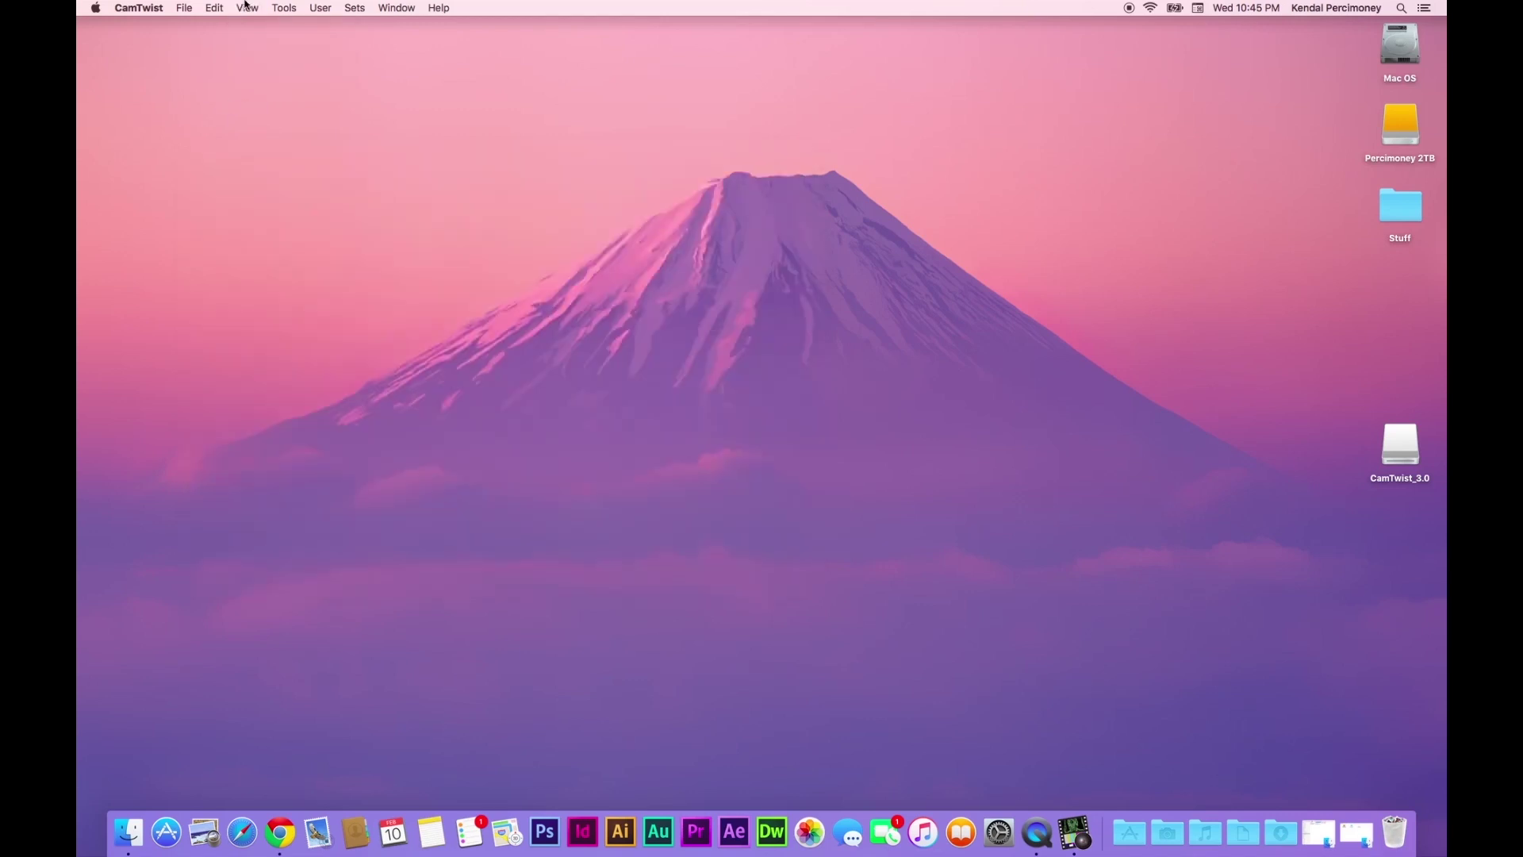
click(246, 6)
click(262, 52)
click(251, 6)
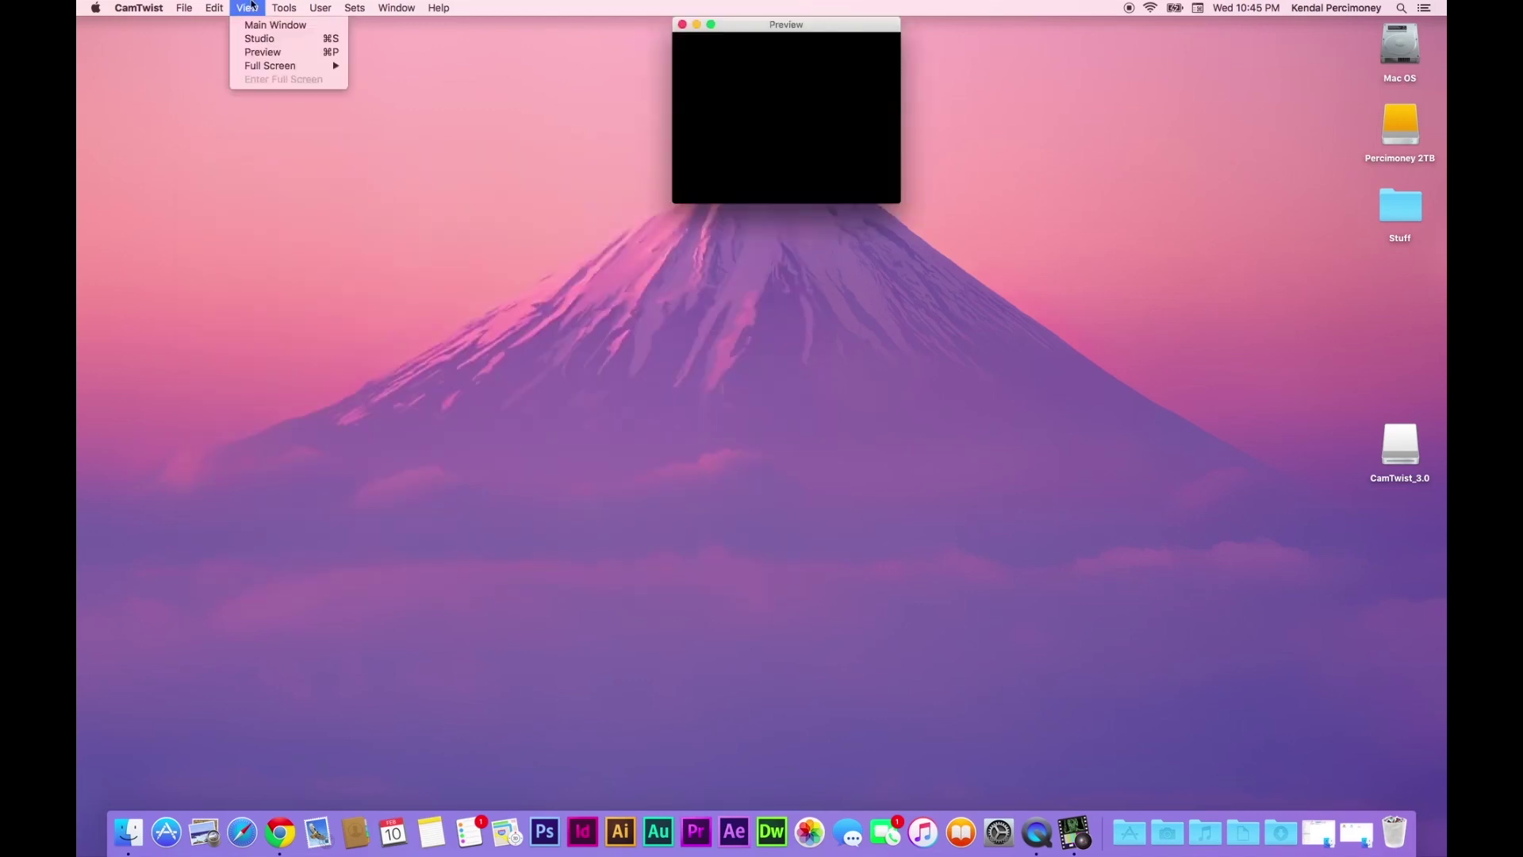
click(262, 24)
click(254, 6)
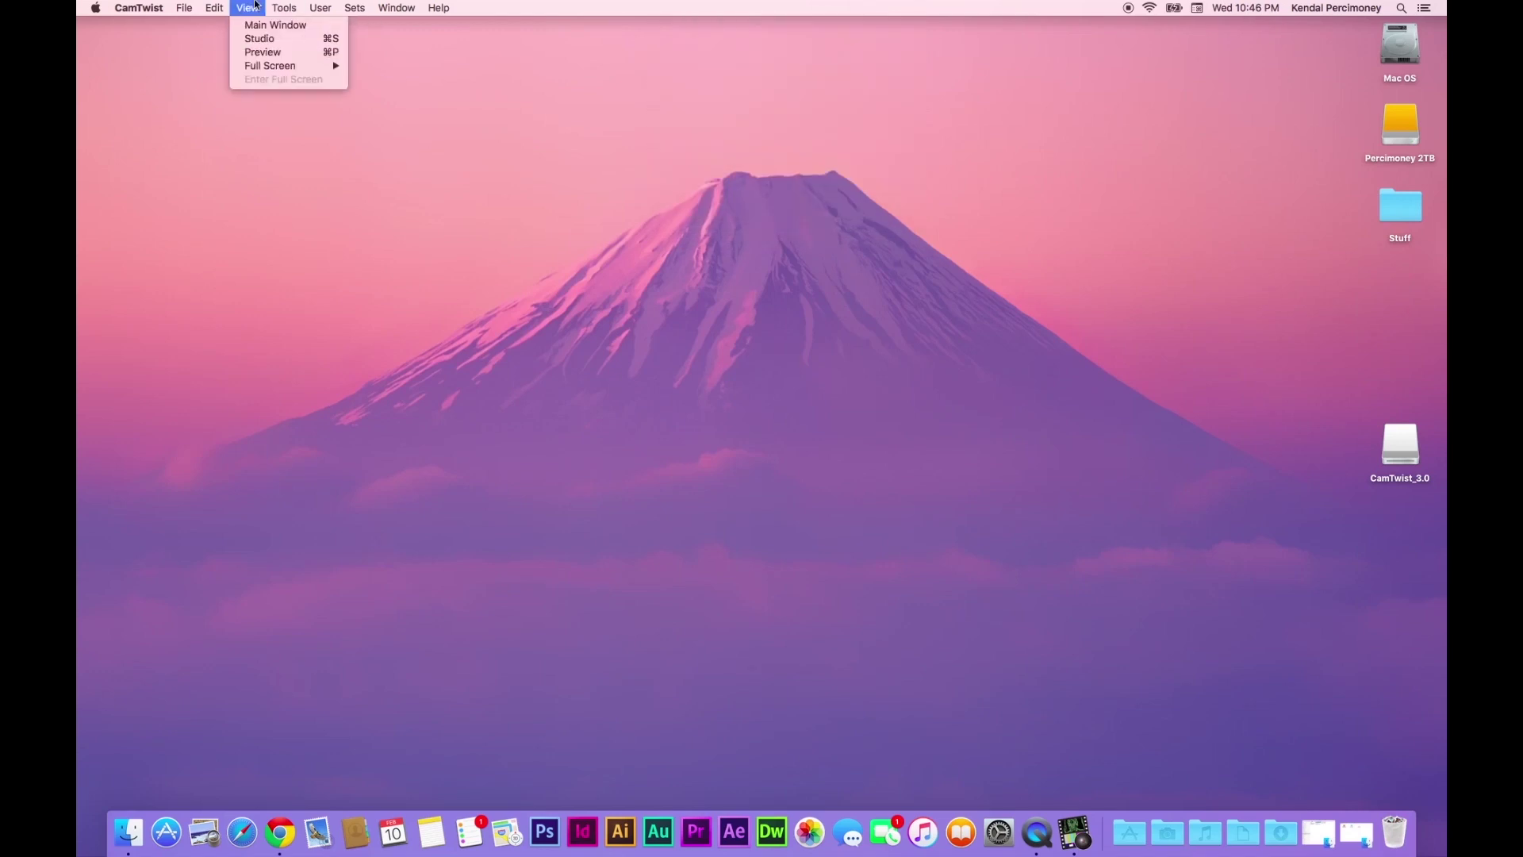
click(265, 26)
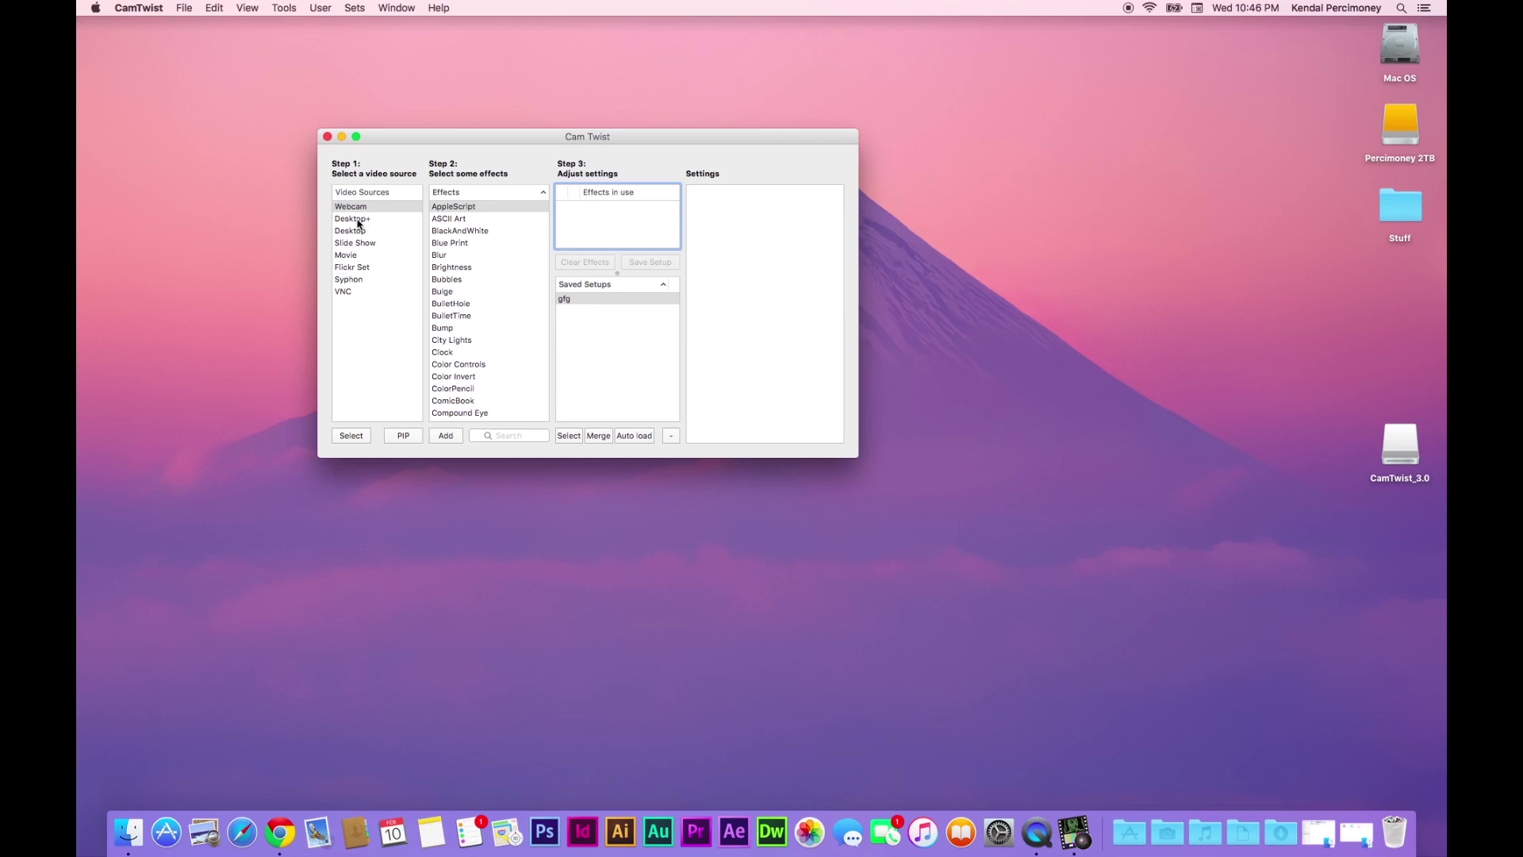
Step: Add Webcam as the CamTwist video source
click(380, 195)
click(381, 194)
click(364, 209)
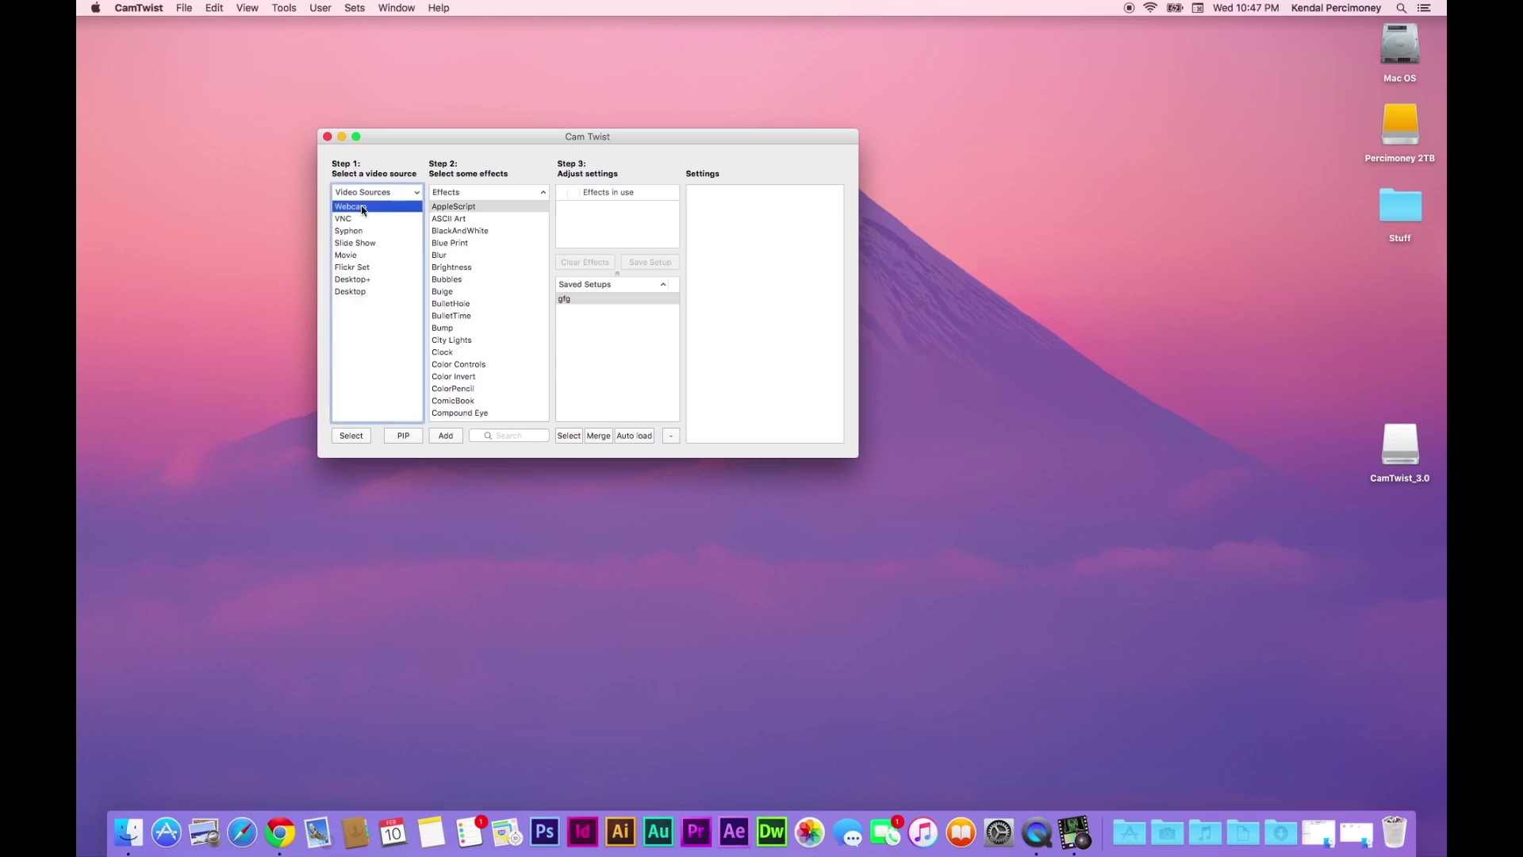
double_click(364, 209)
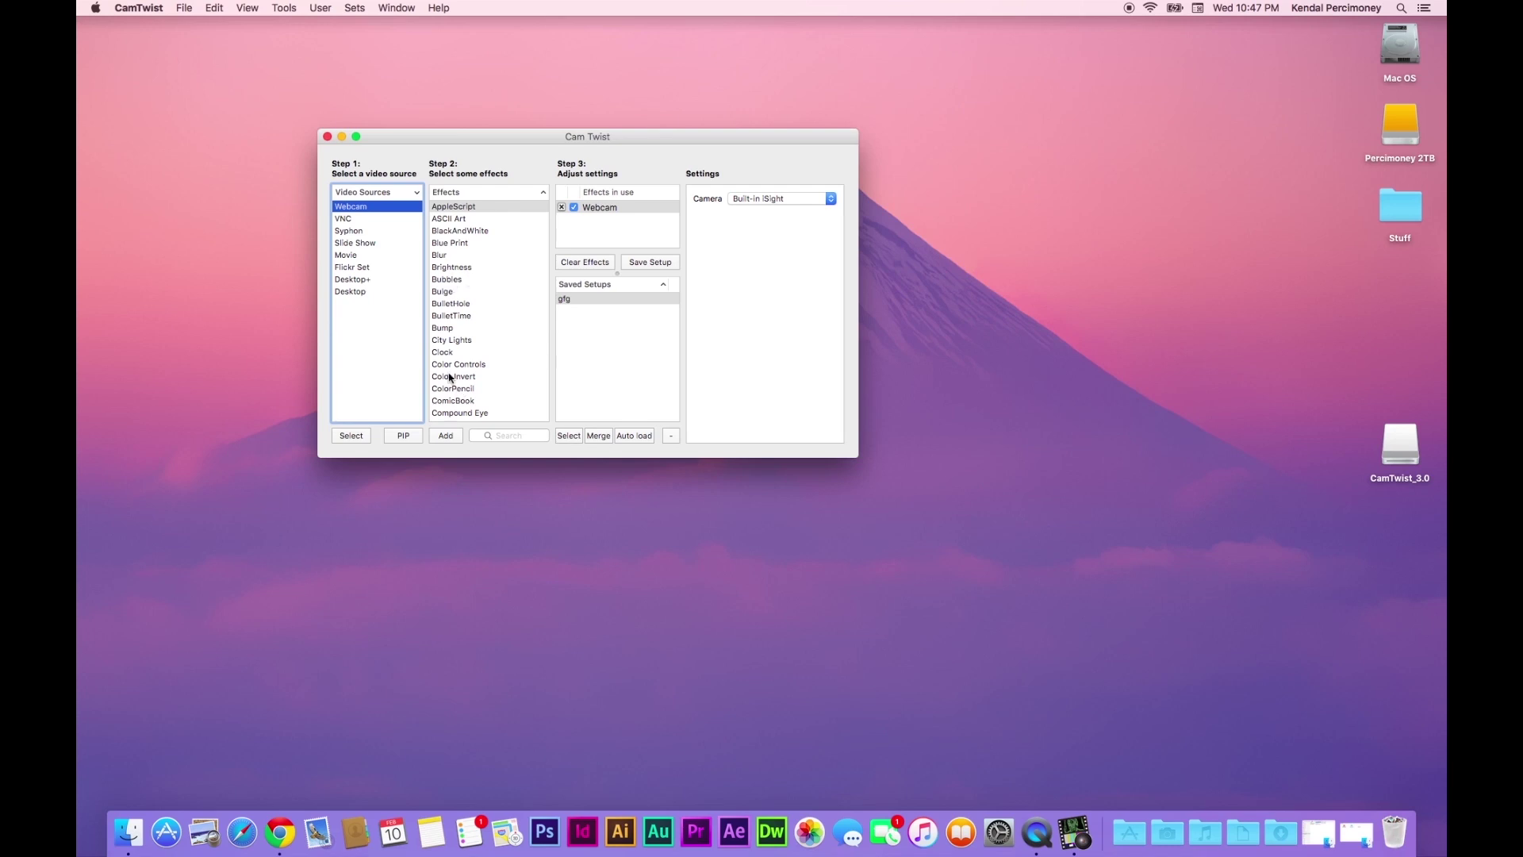
Step: Add the Bubbles effect and remove the mistakenly added BulletHole effect
click(449, 282)
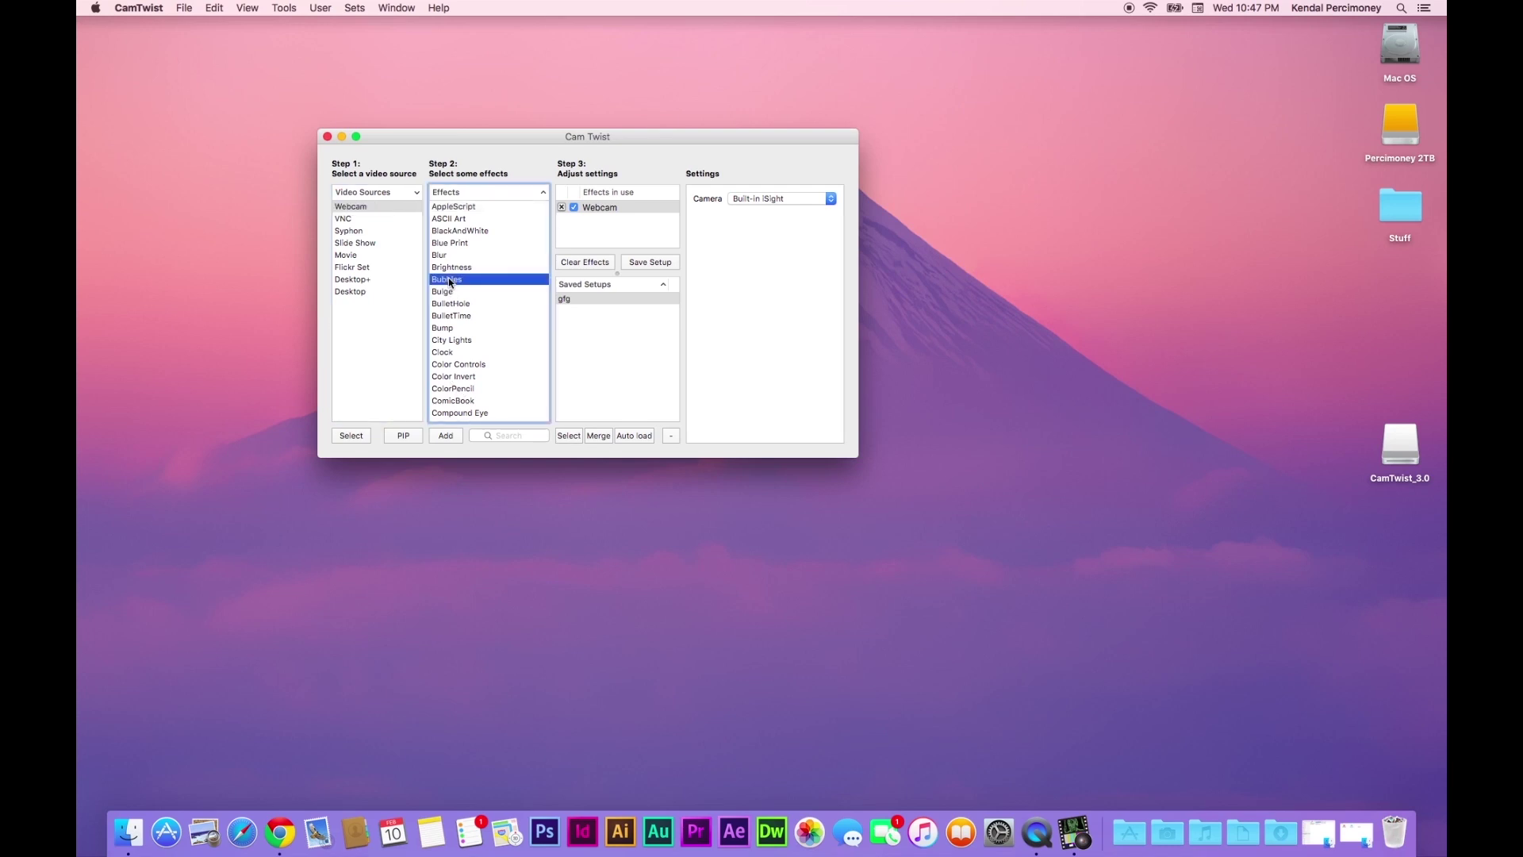
double_click(449, 282)
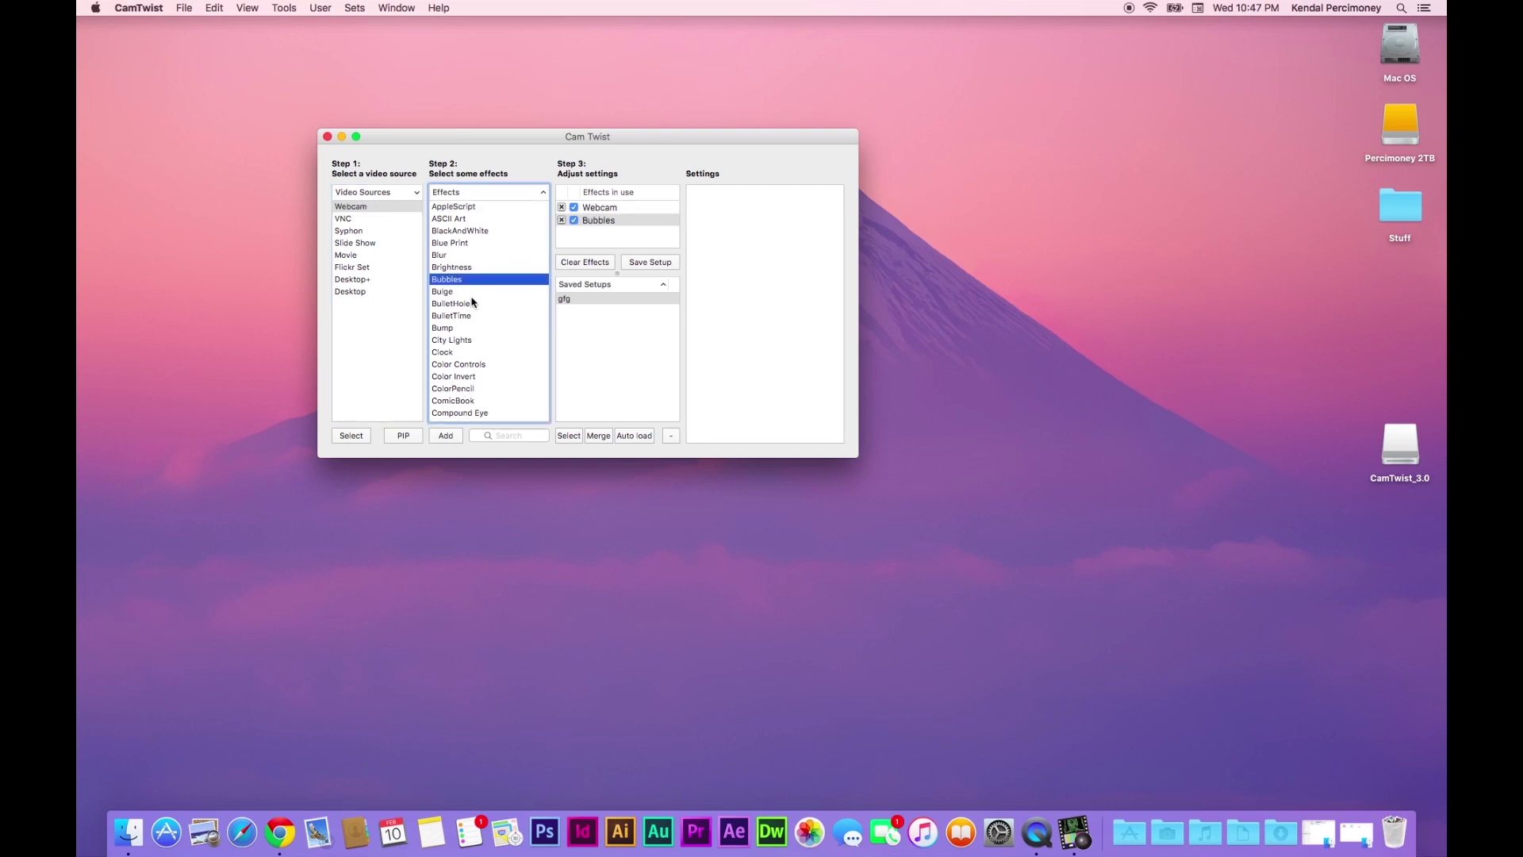
double_click(471, 303)
click(562, 233)
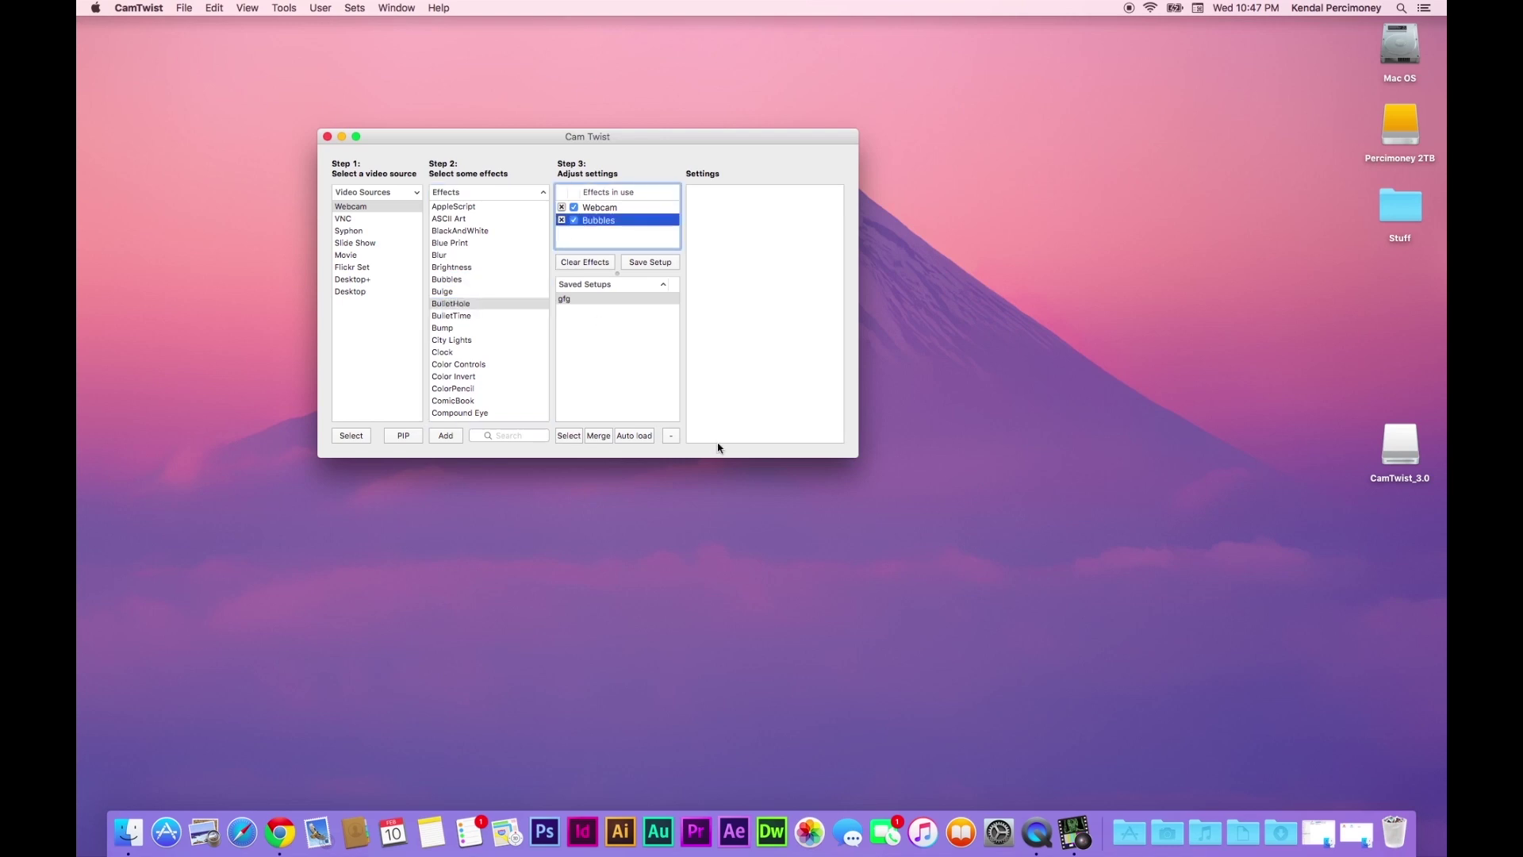
click(1131, 843)
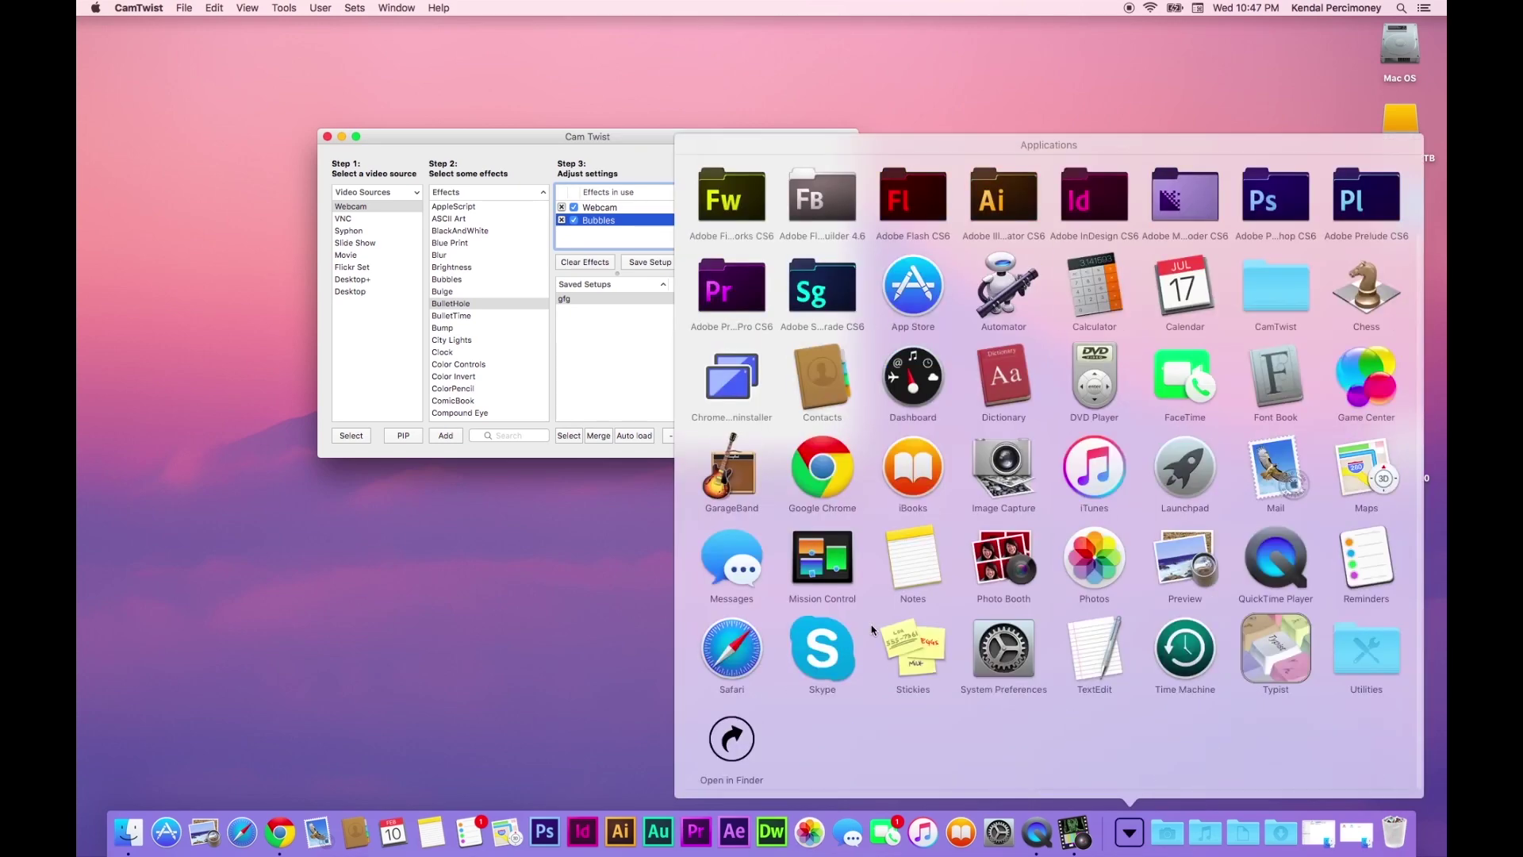
Step: Launch Skype, move the CamTwist window aside, and submit the sign-in details
click(840, 663)
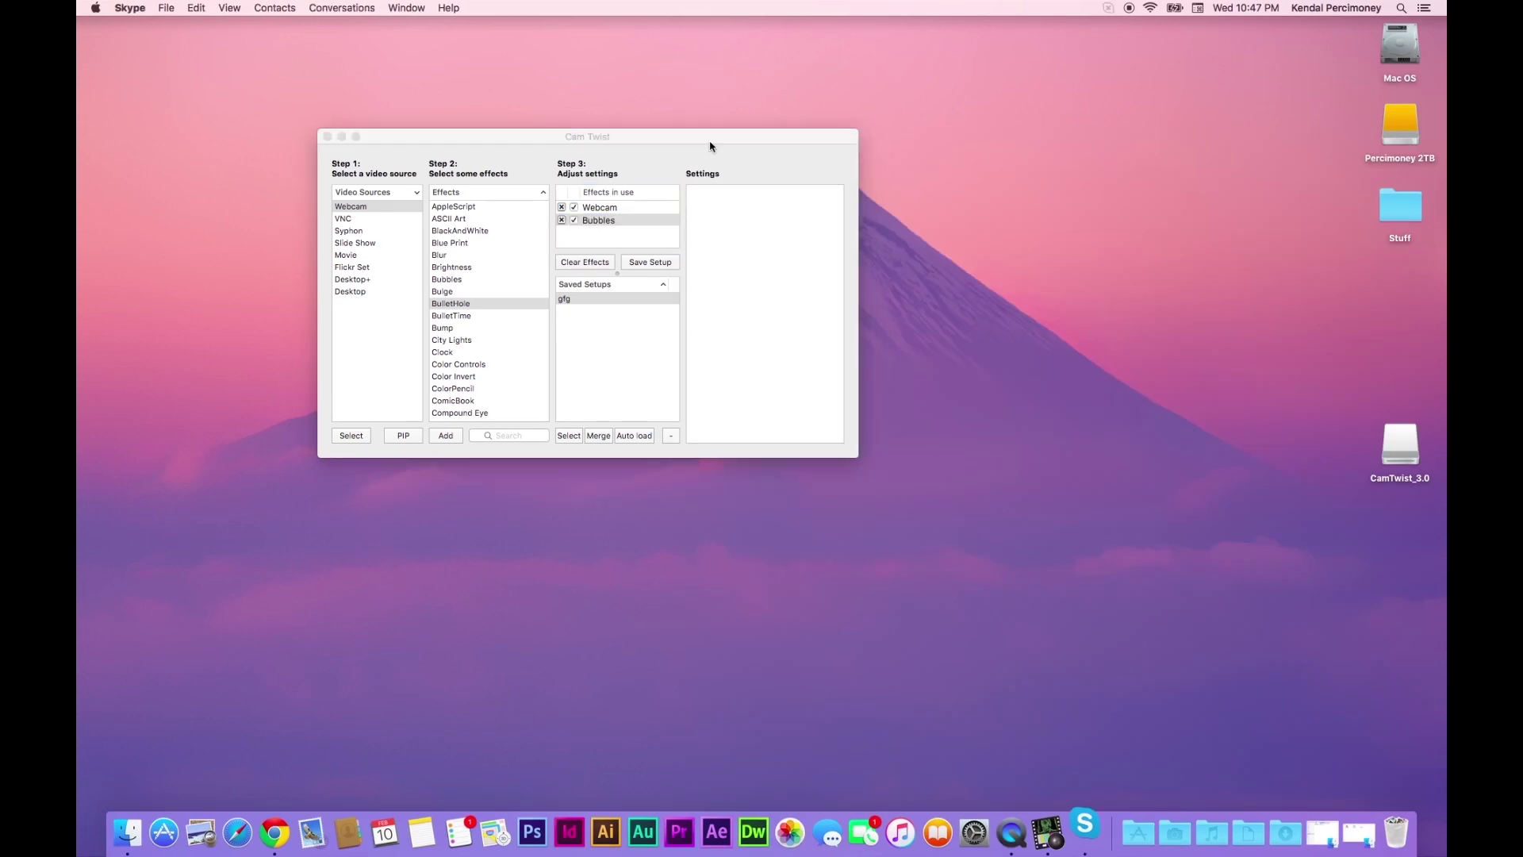
drag(710, 146, 503, 77)
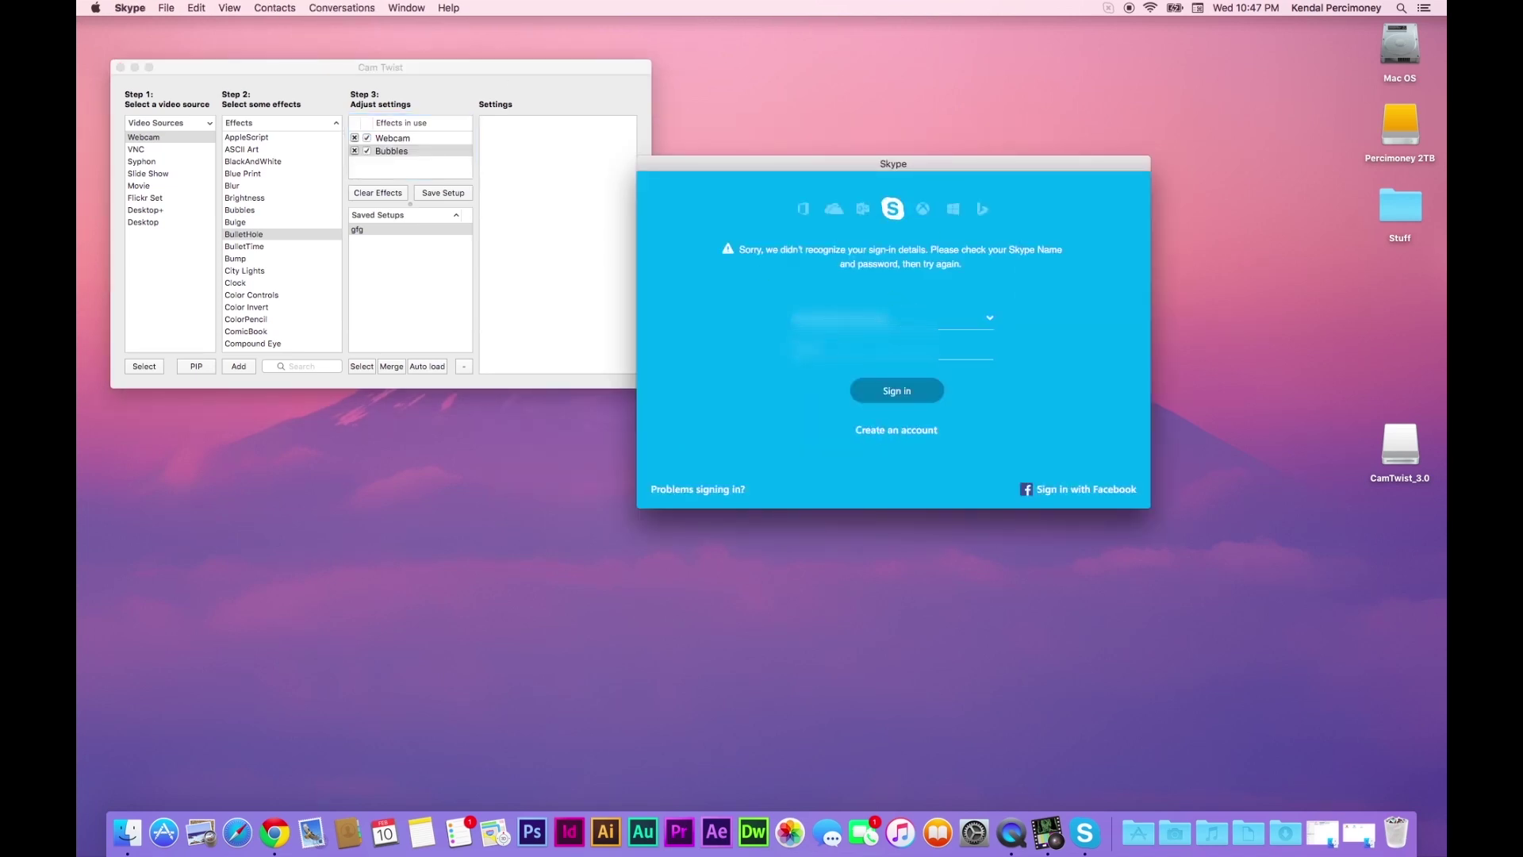
key(Return)
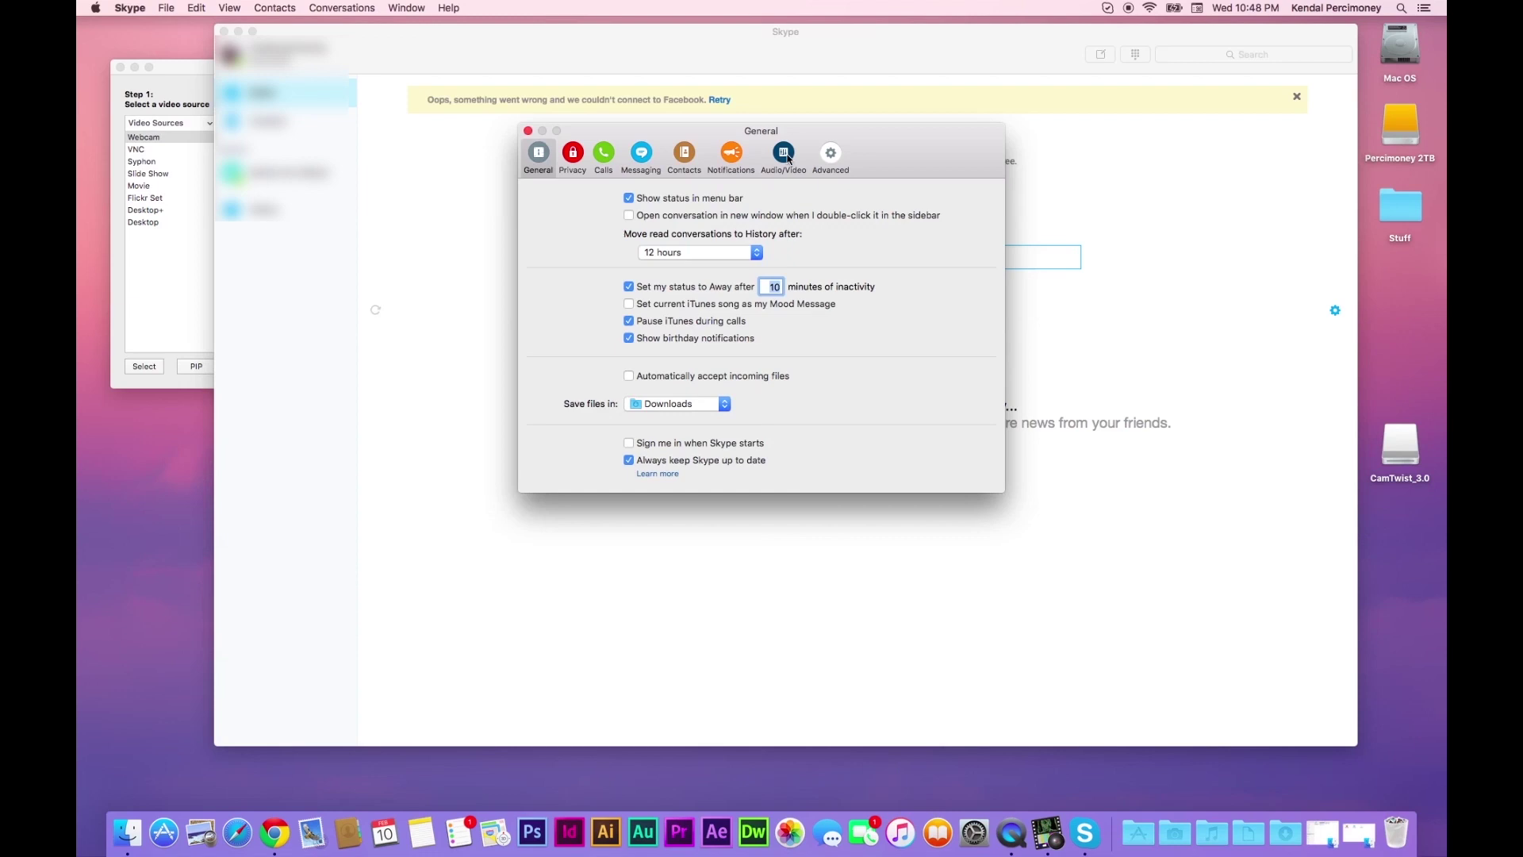
Step: In Audio/Video, switch the camera to Built-in iSight and back to CamTwist (2VUY), then close preferences
click(785, 158)
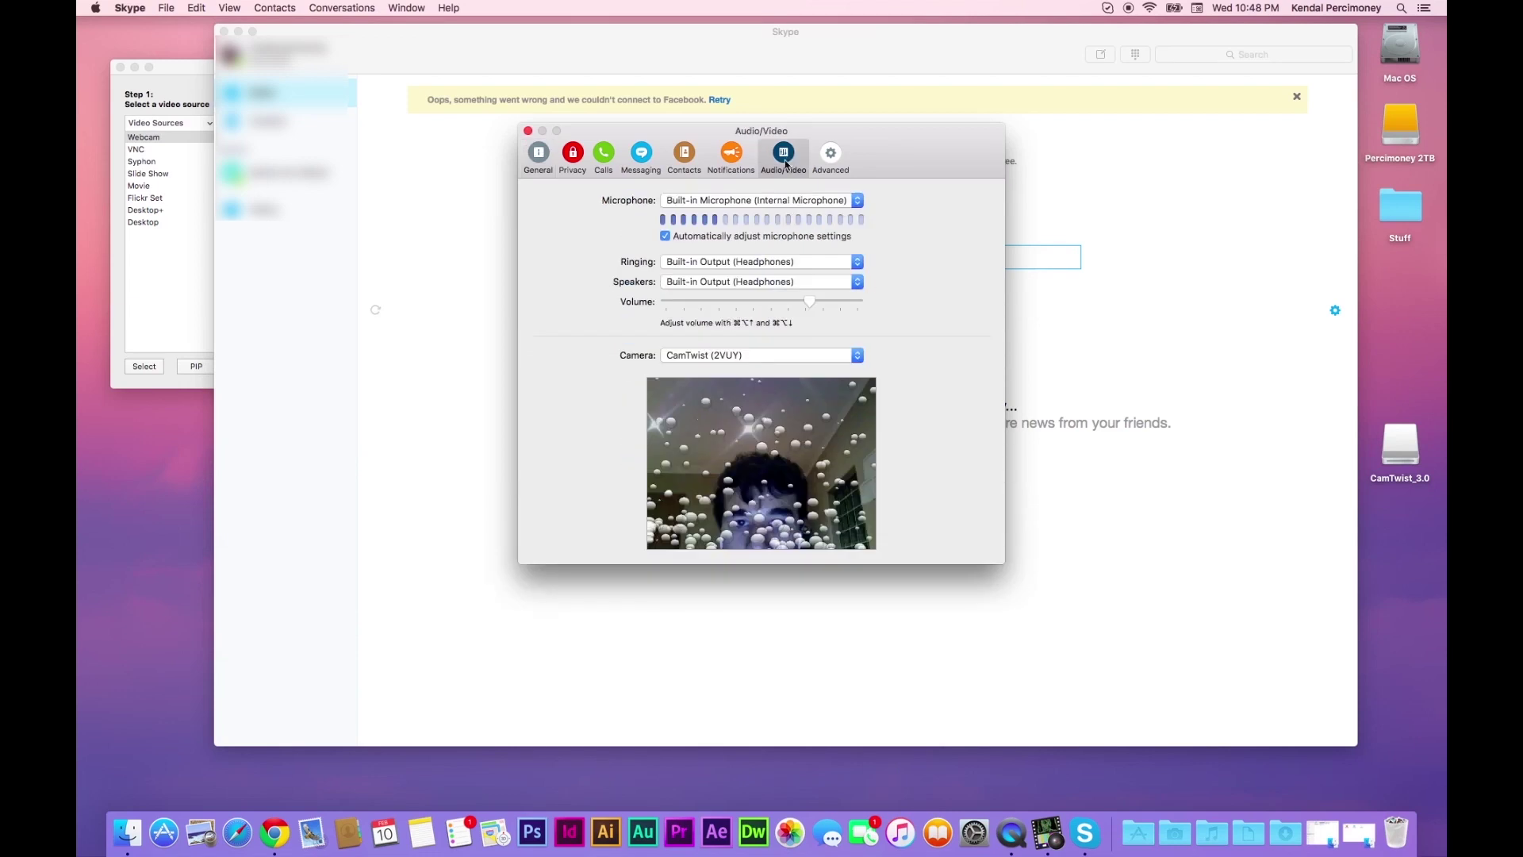
click(738, 354)
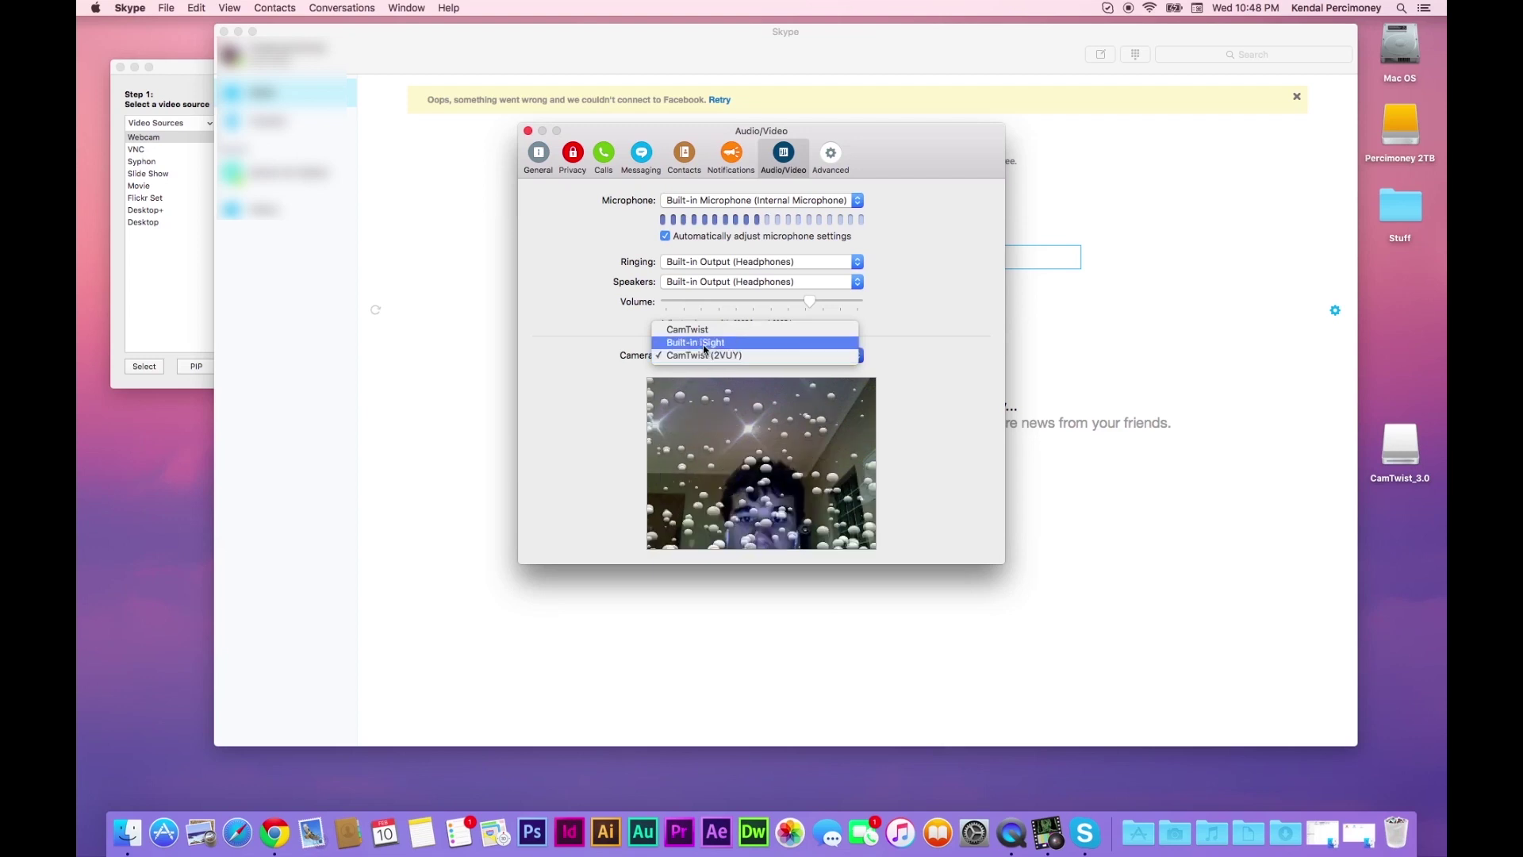
click(705, 349)
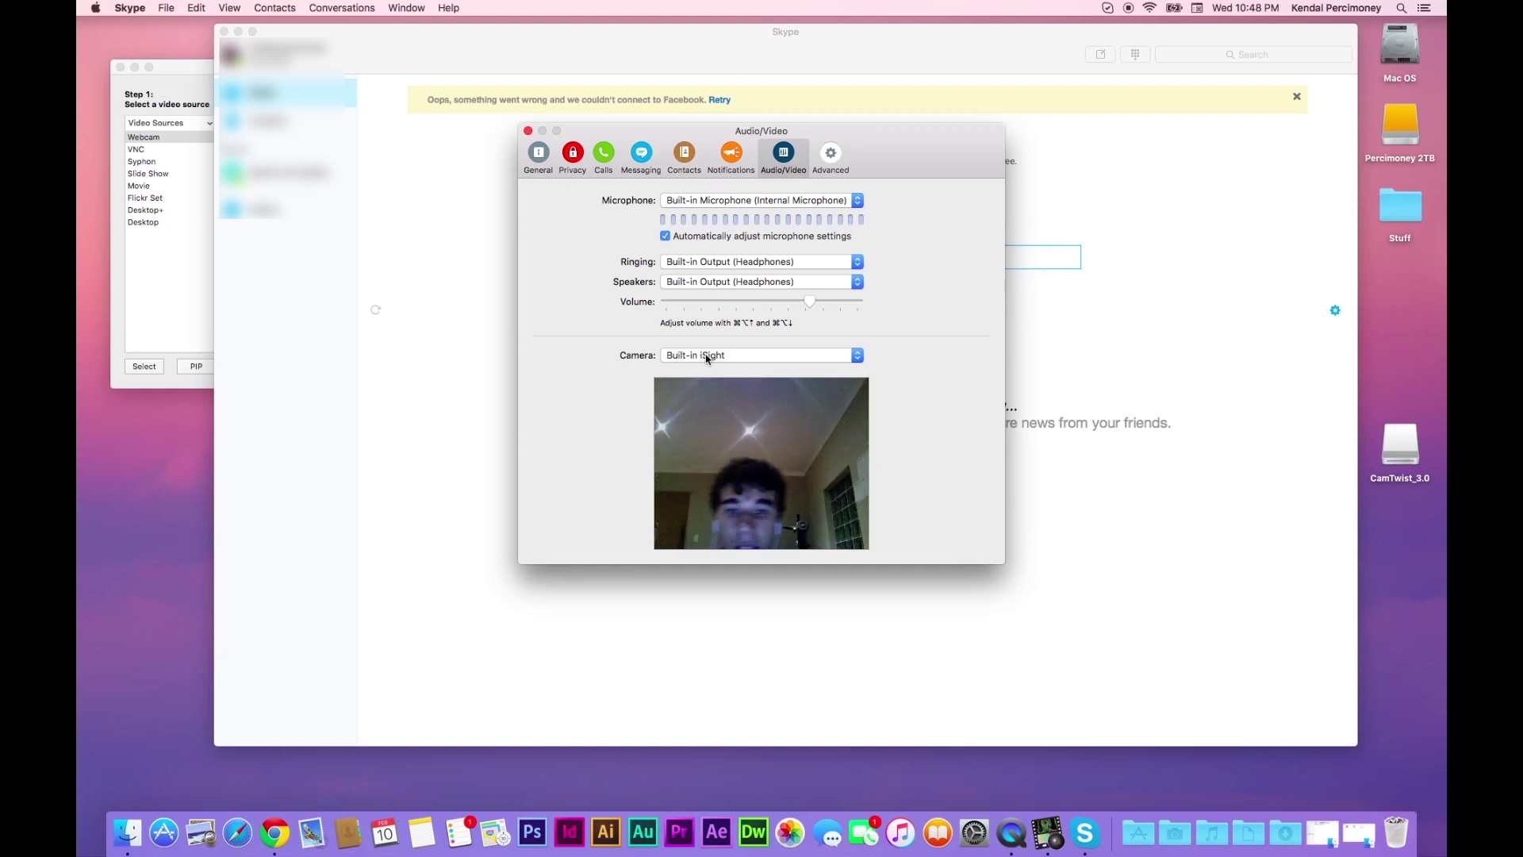
click(707, 358)
click(710, 369)
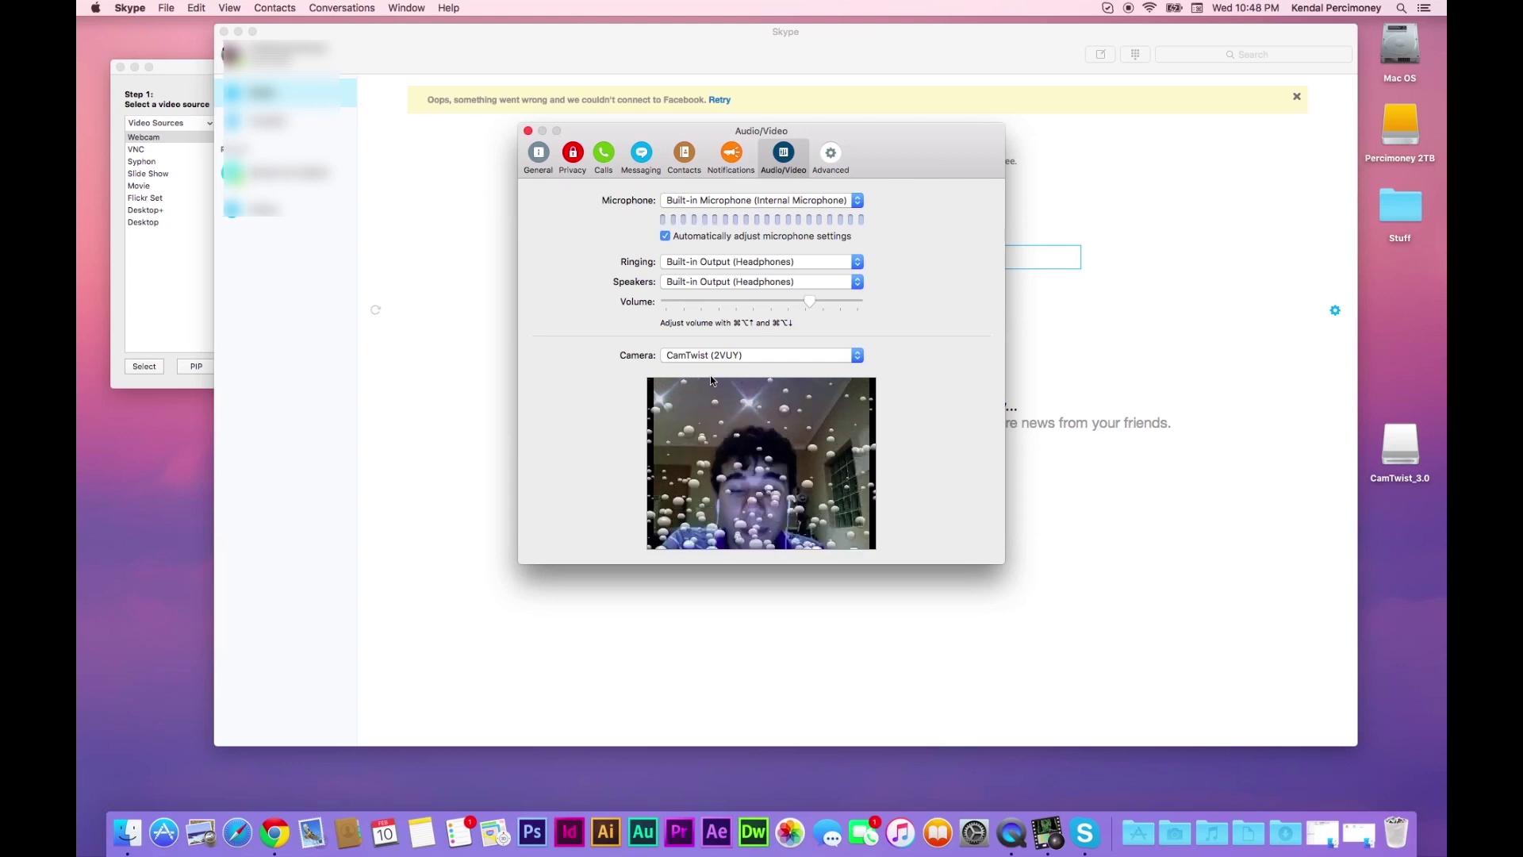
click(528, 130)
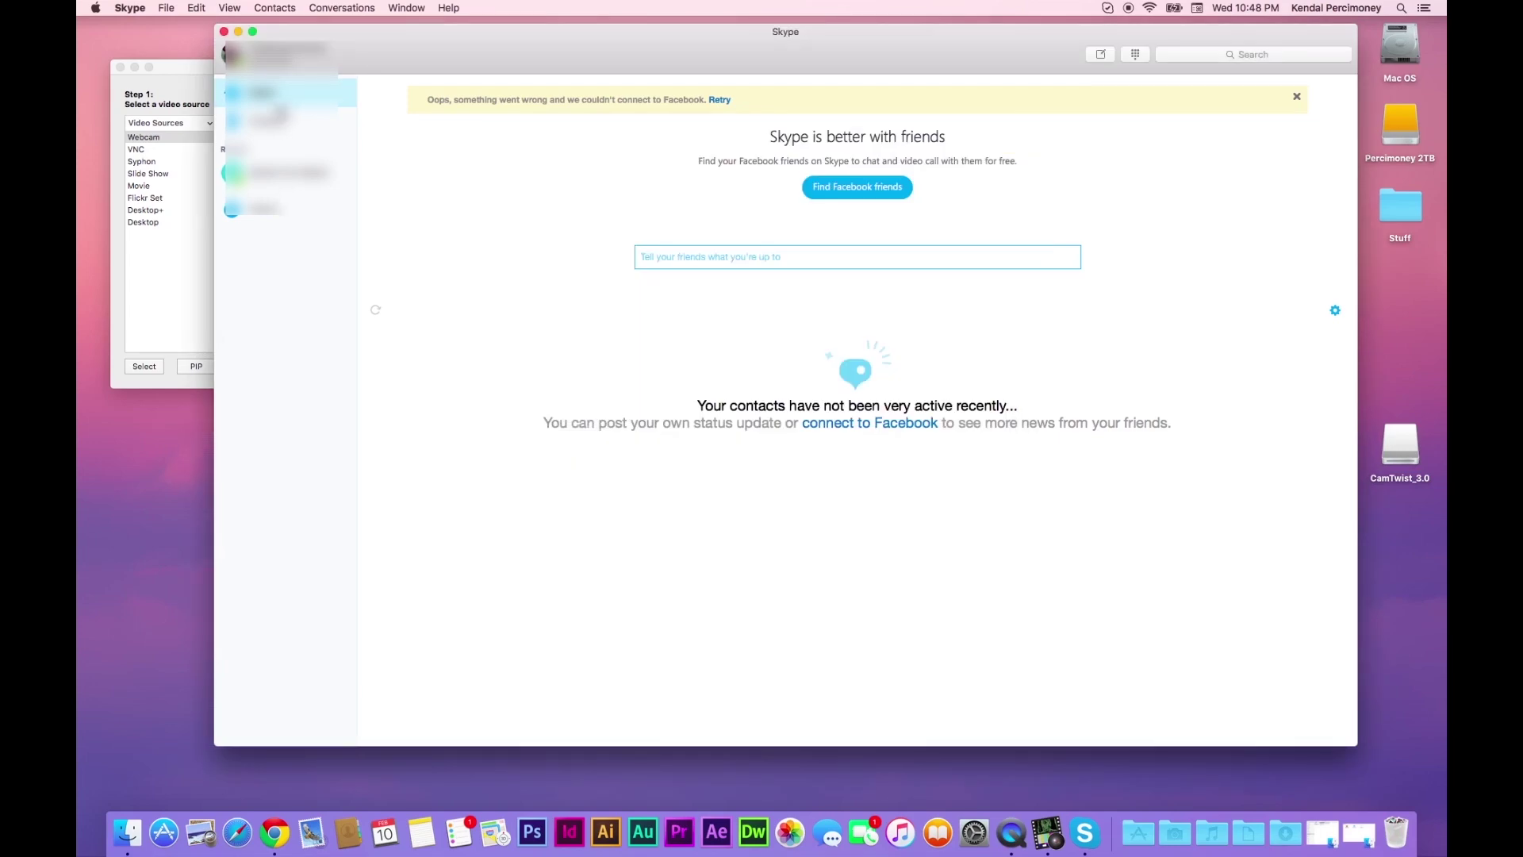
drag(358, 34, 421, 35)
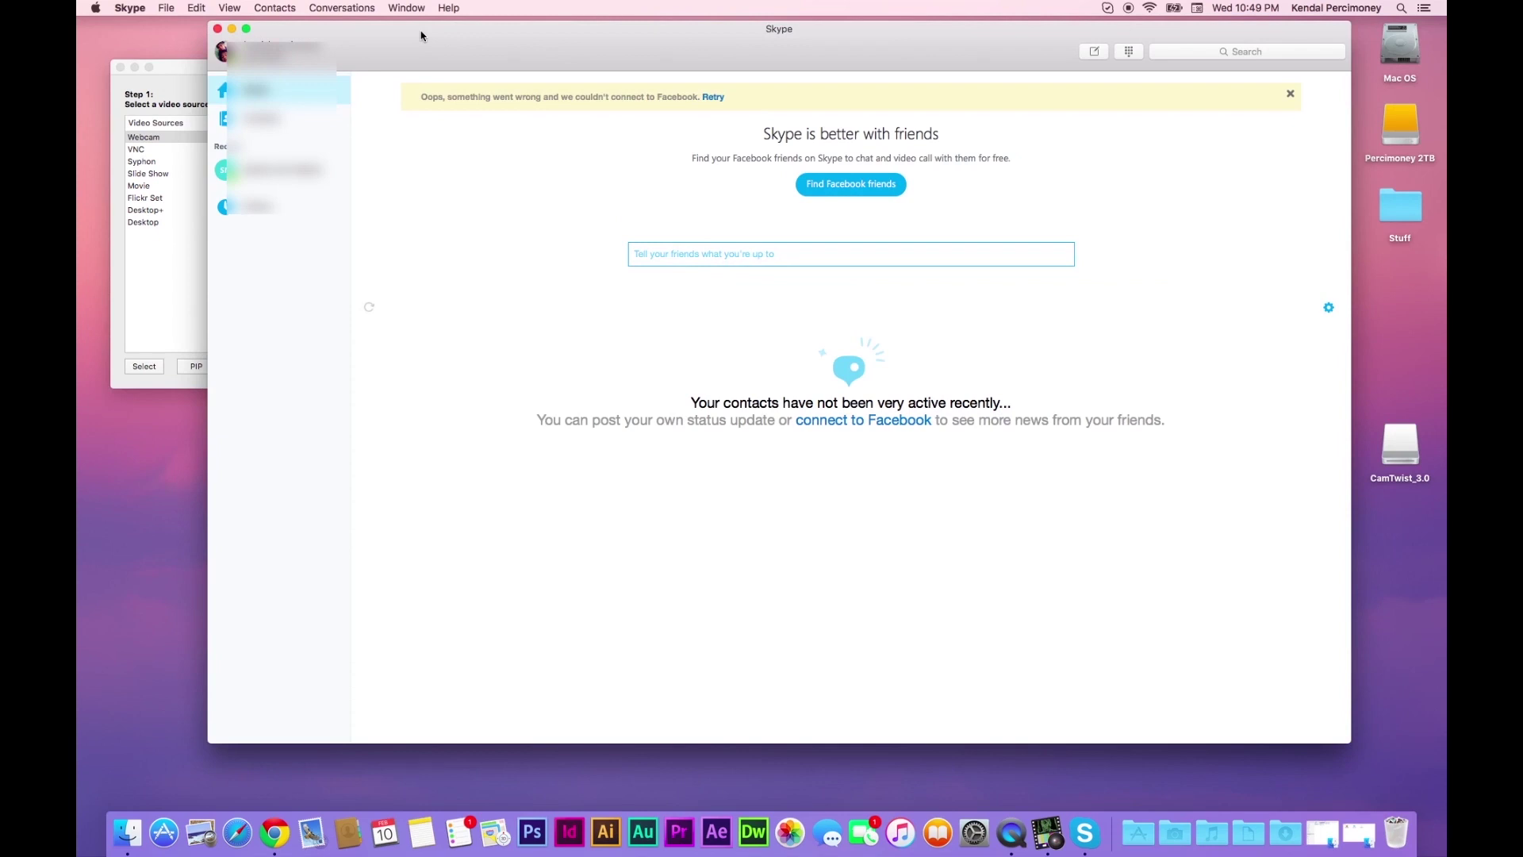